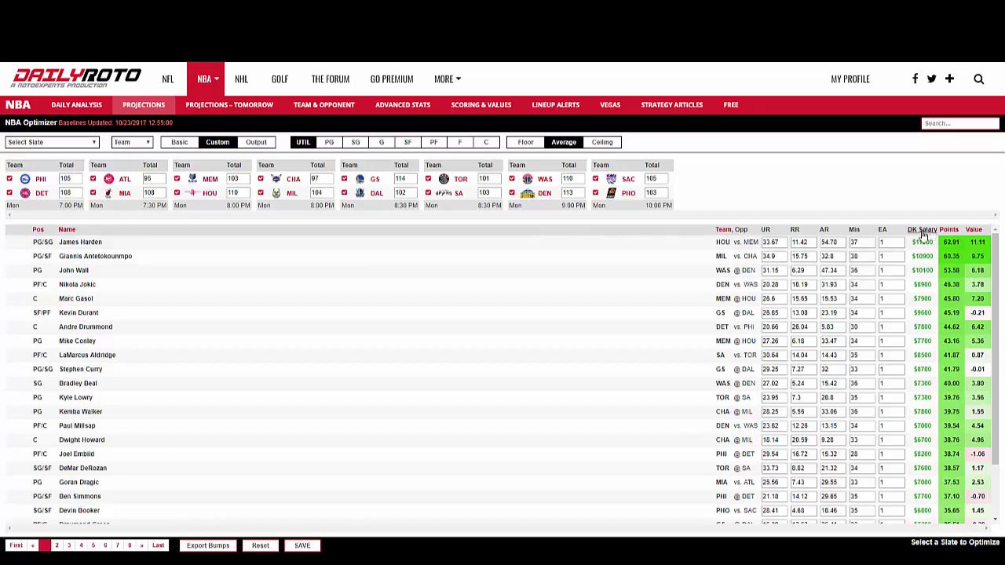
# - Load the FanDuel: Main (8) slate and return the slate choice to Select Slate
pyautogui.click(88, 142)
pyautogui.click(71, 195)
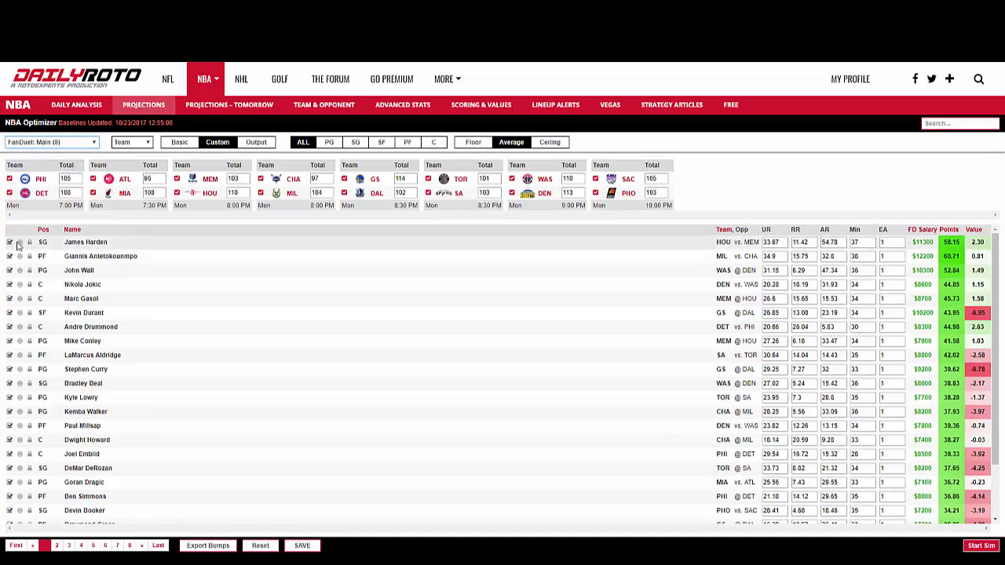
pyautogui.click(88, 144)
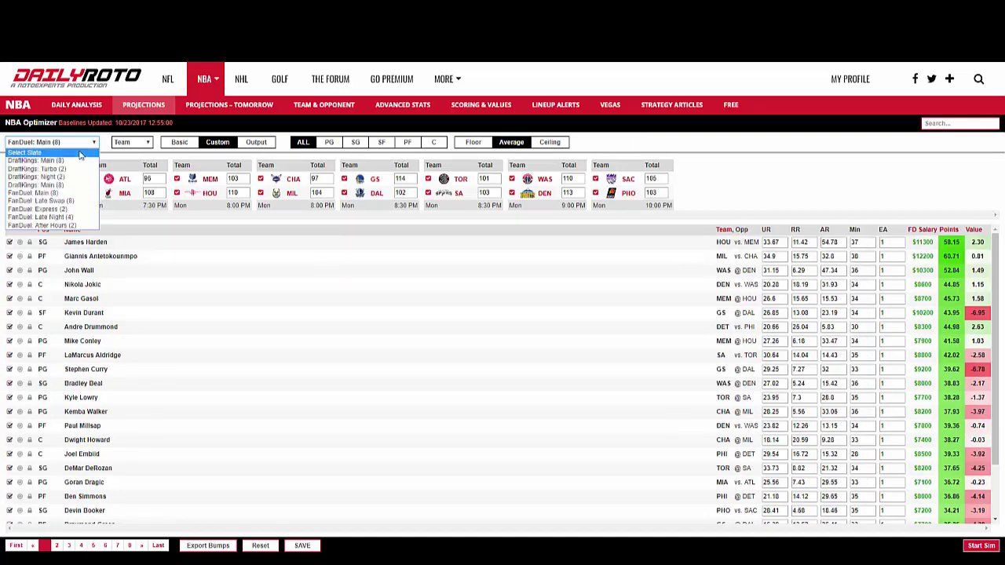
pyautogui.click(82, 152)
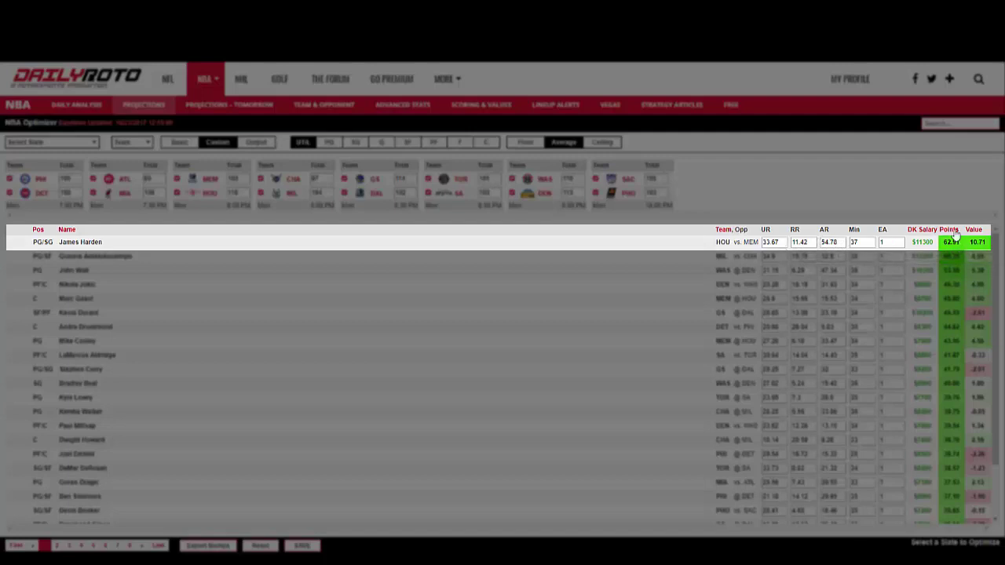
# - Try raising and lowering James Harden's Min and EA values, ending at 37 minutes and an EA of 1
pyautogui.doubleClick(862, 243)
pyautogui.click(863, 243)
pyautogui.click(871, 240)
pyautogui.click(870, 244)
pyautogui.click(900, 241)
pyautogui.click(900, 241)
pyautogui.click(900, 241)
pyautogui.click(900, 244)
pyautogui.click(900, 244)
pyautogui.click(901, 244)
pyautogui.click(901, 244)
pyautogui.click(901, 244)
pyautogui.click(900, 244)
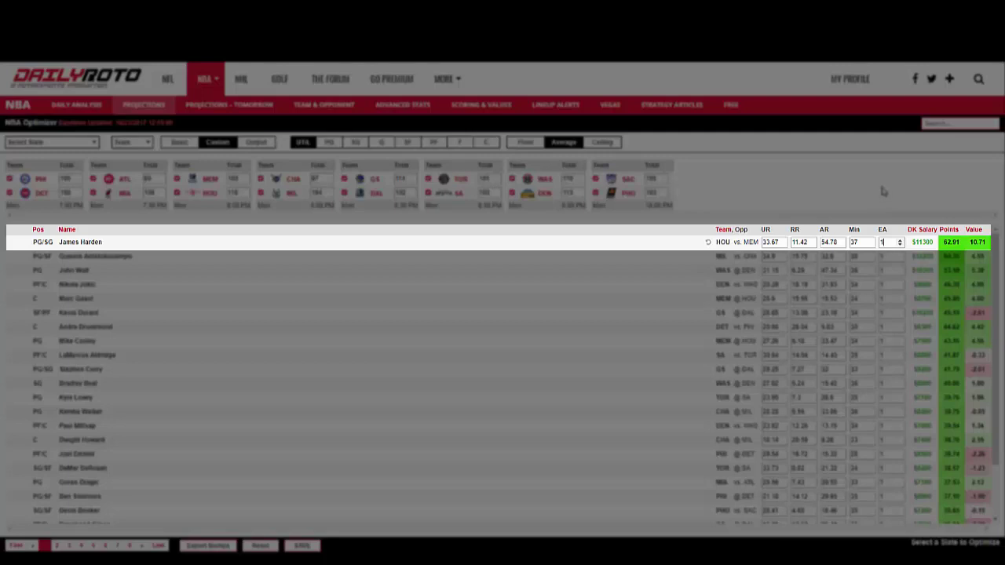
# - Raise James Harden's minutes to 39 and reset his row to the DR baselines
pyautogui.click(870, 239)
pyautogui.click(870, 239)
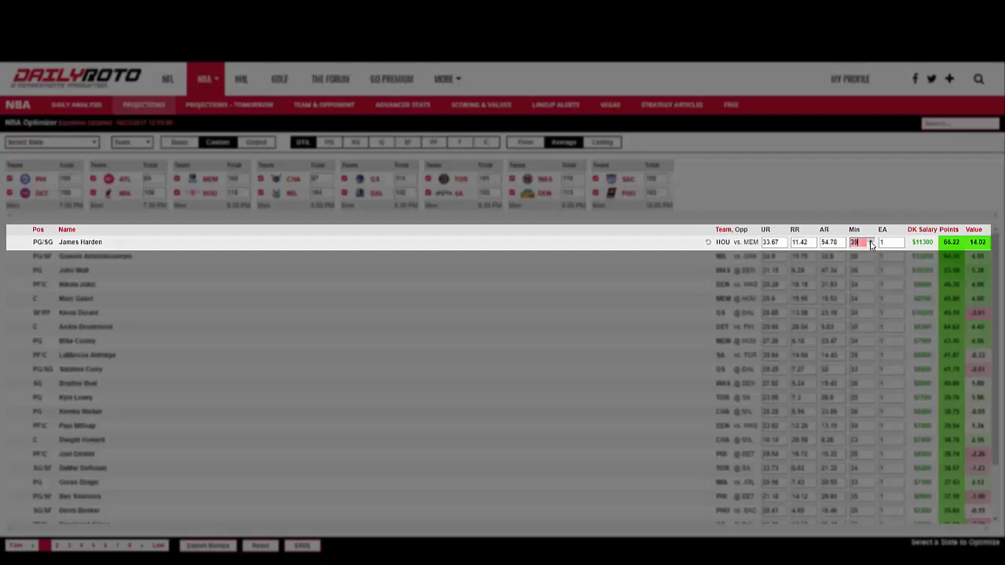
pyautogui.click(708, 244)
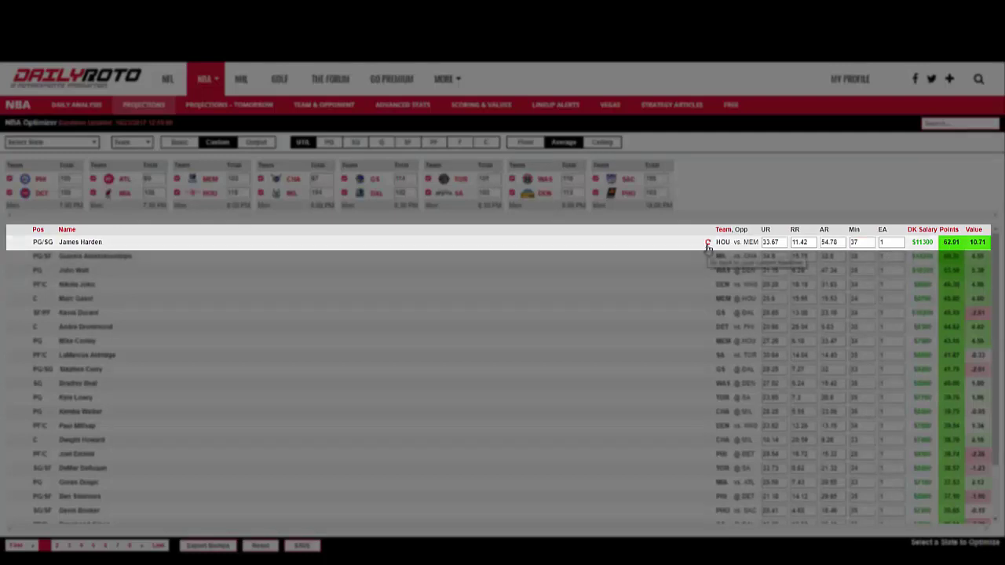
# - Set James Harden's minutes to 39 and save the change in the Custom projections
pyautogui.doubleClick(855, 242)
pyautogui.write('39')
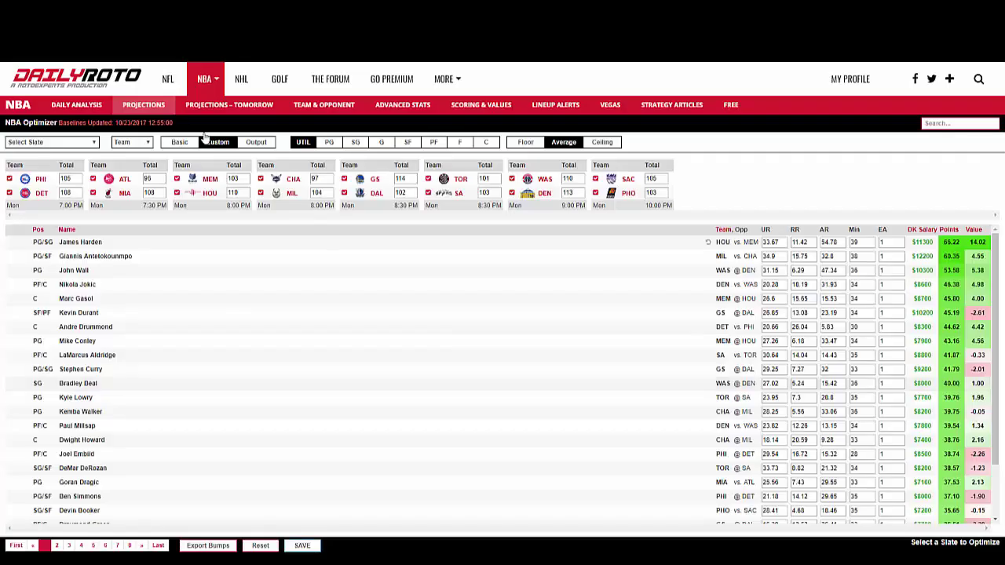
pyautogui.click(206, 139)
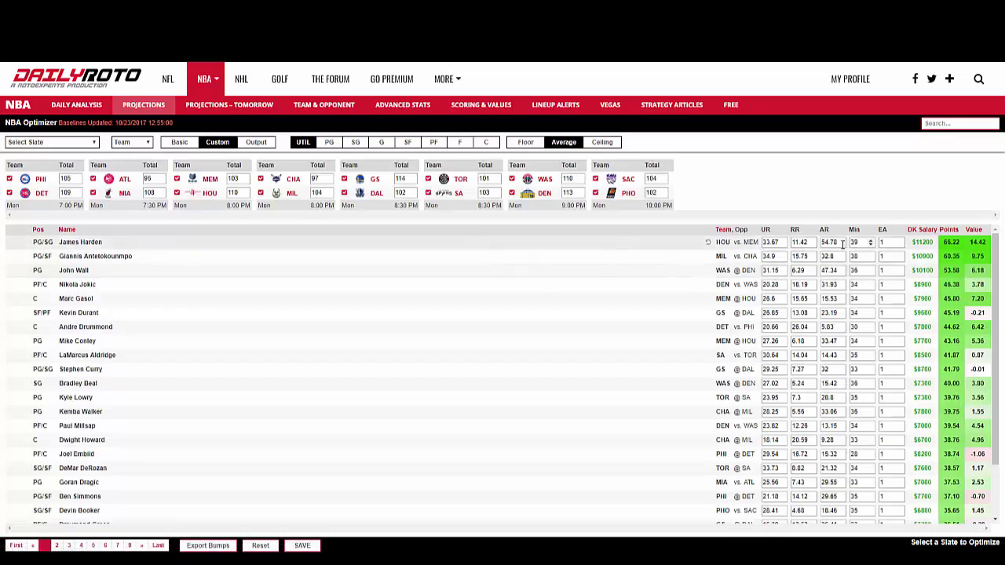
# - Reset James Harden's row to the DR baselines and restore the saved projections for the whole table
pyautogui.click(708, 242)
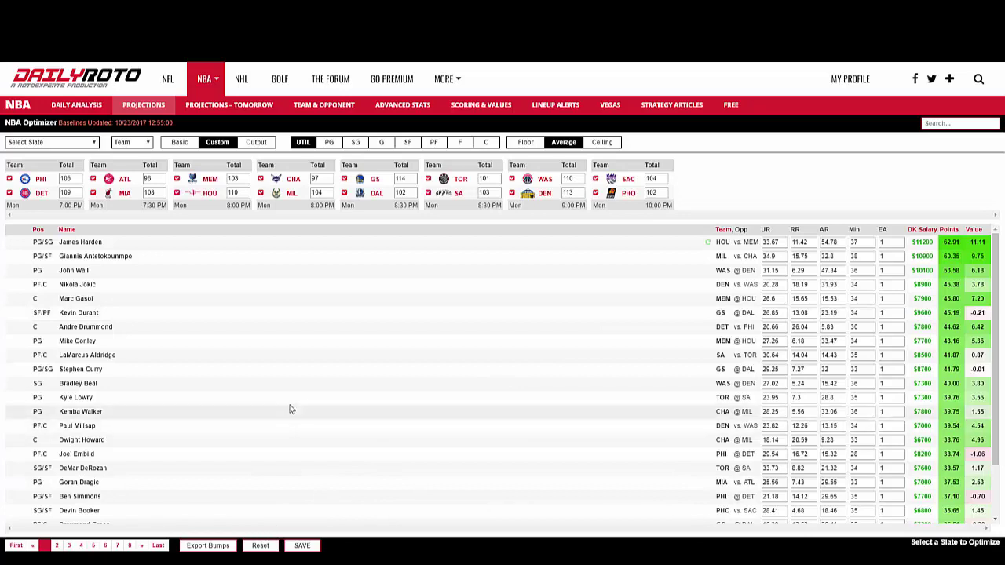
pyautogui.click(261, 546)
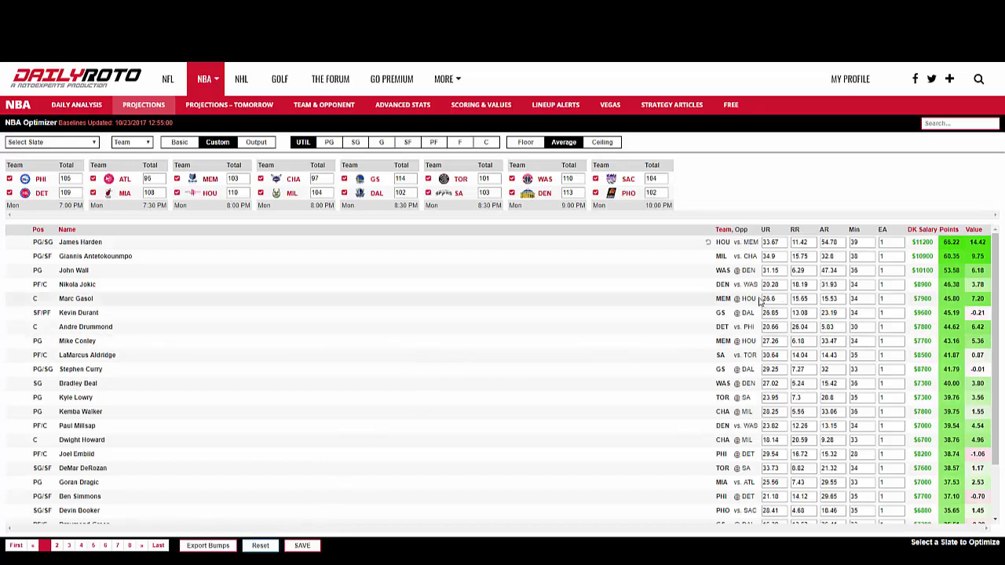
# - Export the custom projection bumps
pyautogui.click(208, 546)
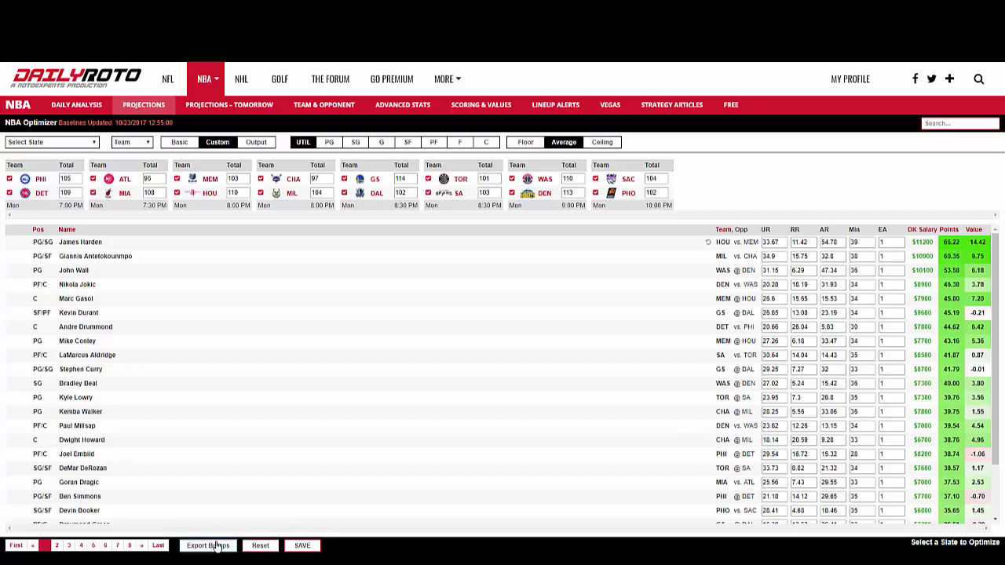
pyautogui.click(85, 540)
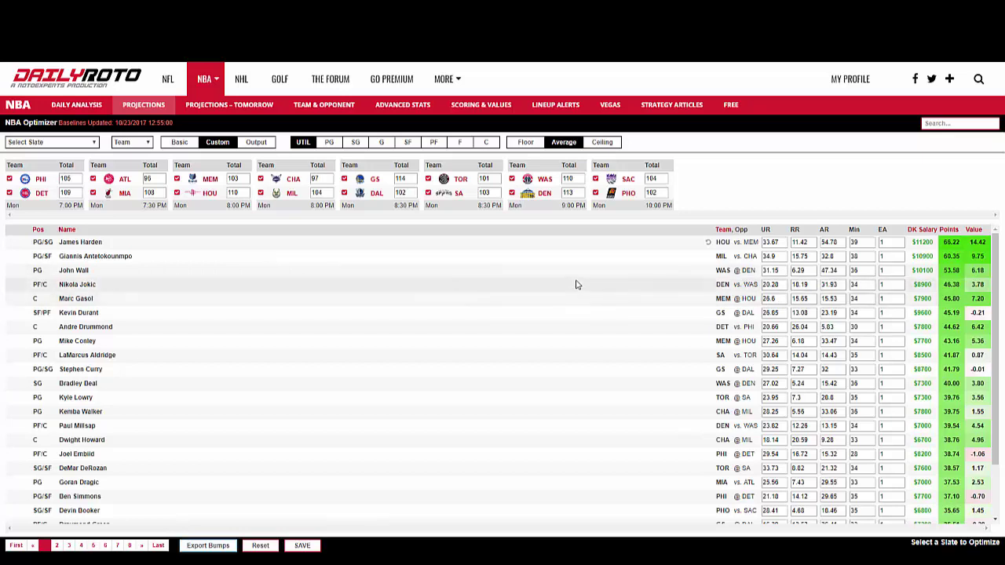
# - Filter the players to DEN and set the minutes to 24 for Nikola Jokic and 26 for Mason Plumlee
pyautogui.click(148, 143)
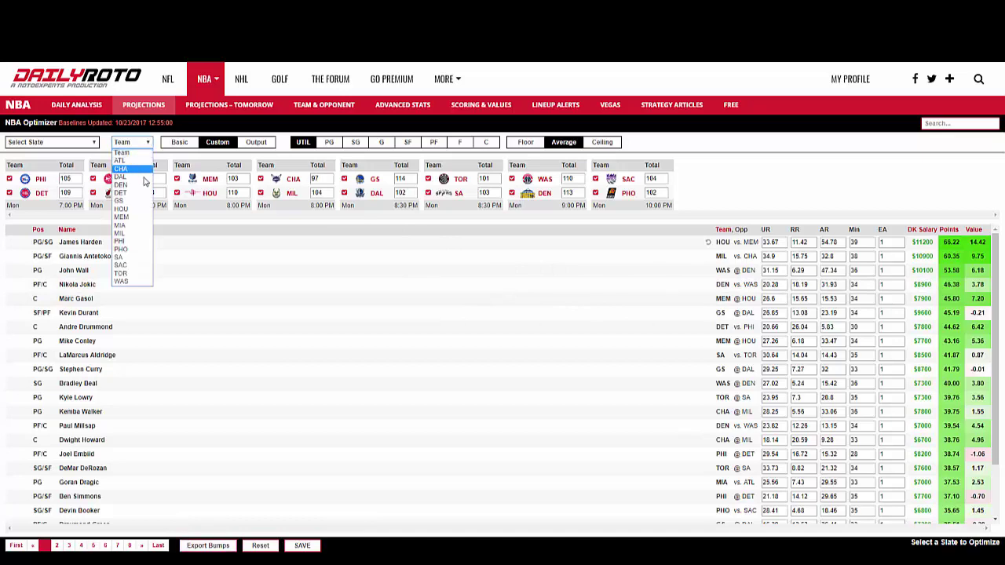
pyautogui.click(132, 185)
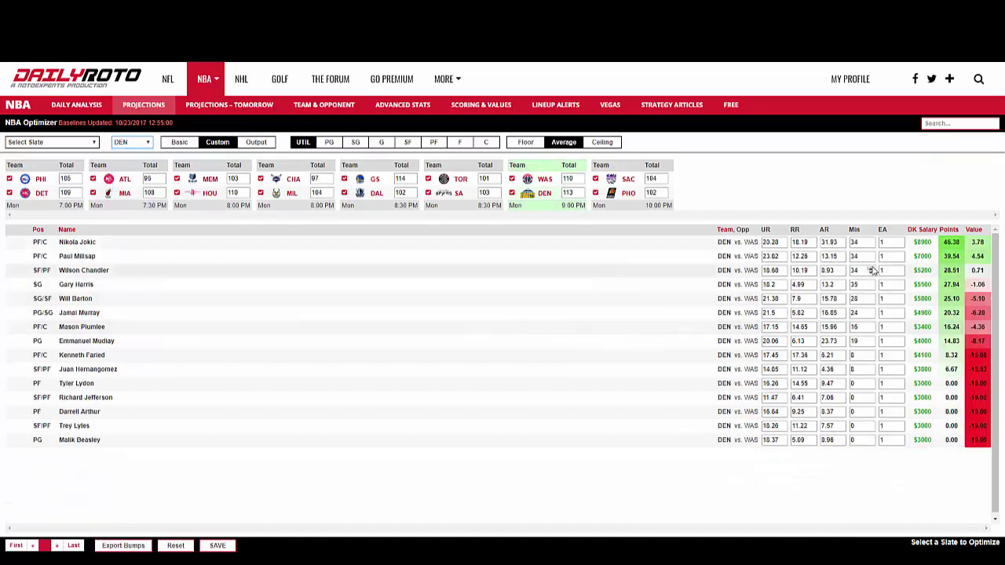
pyautogui.moveTo(871, 246); pyautogui.dragTo(871, 247)
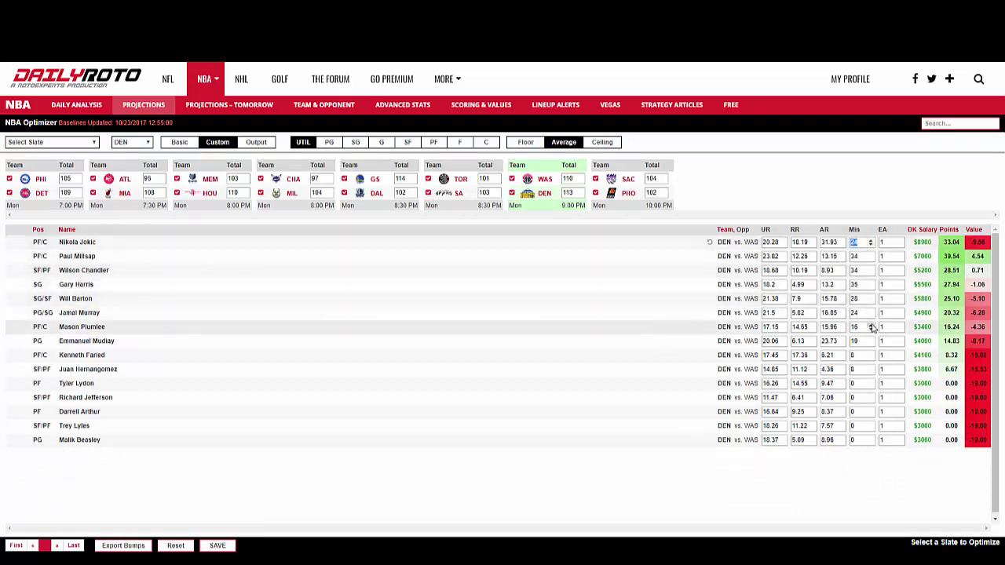
pyautogui.moveTo(871, 328); pyautogui.dragTo(871, 328)
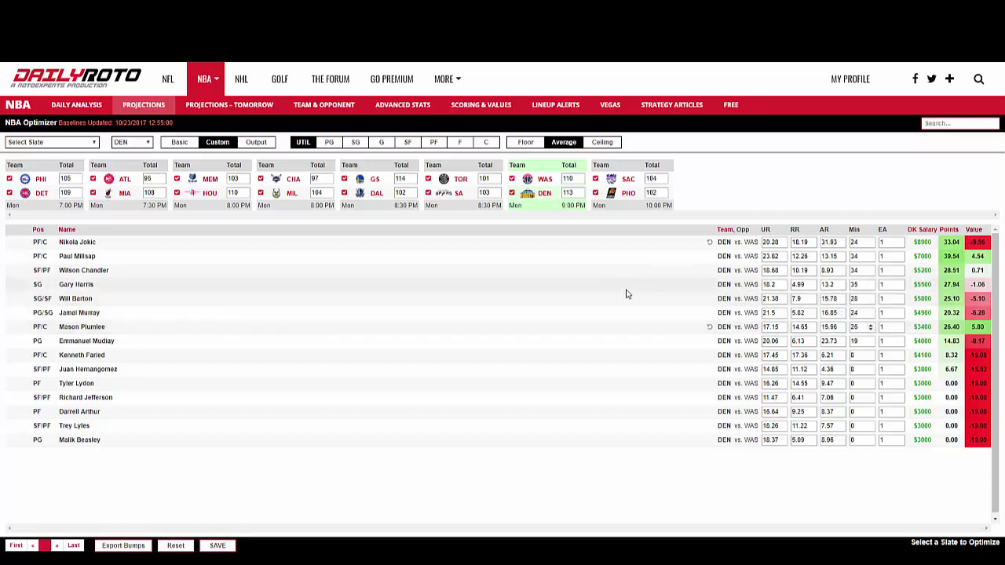
# - Load the DraftKings: Main (8) slate for optimizing
pyautogui.click(96, 143)
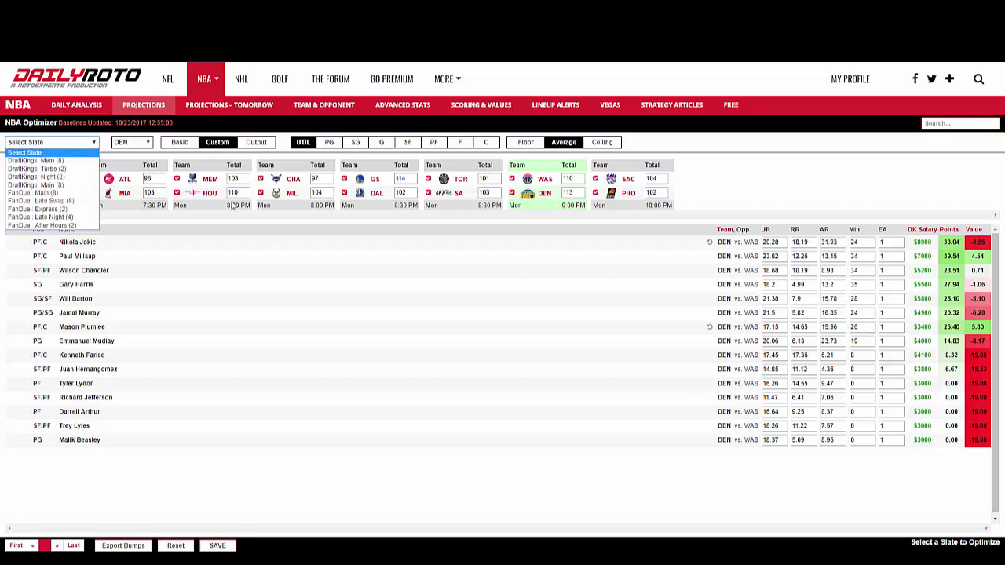
pyautogui.click(932, 498)
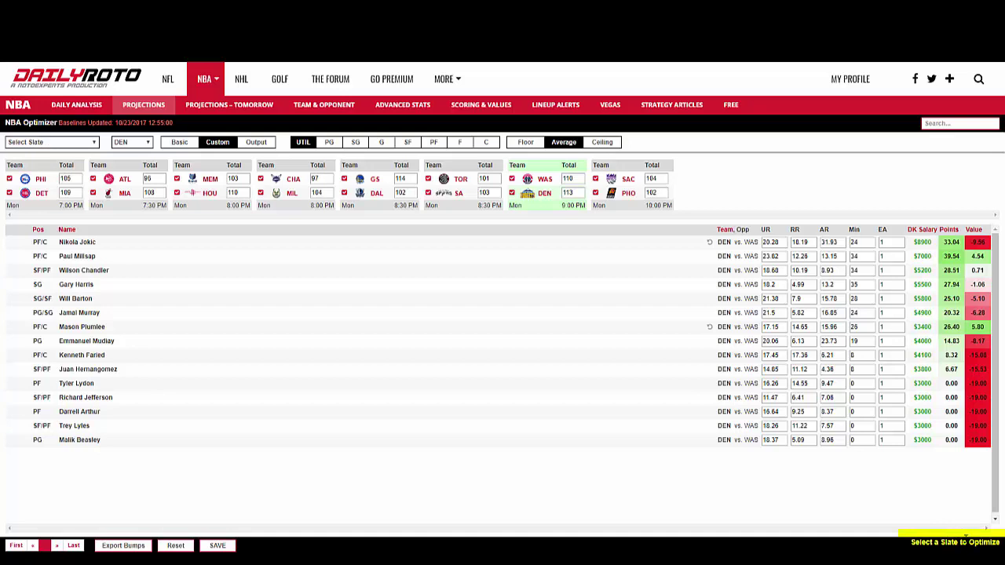
pyautogui.click(92, 146)
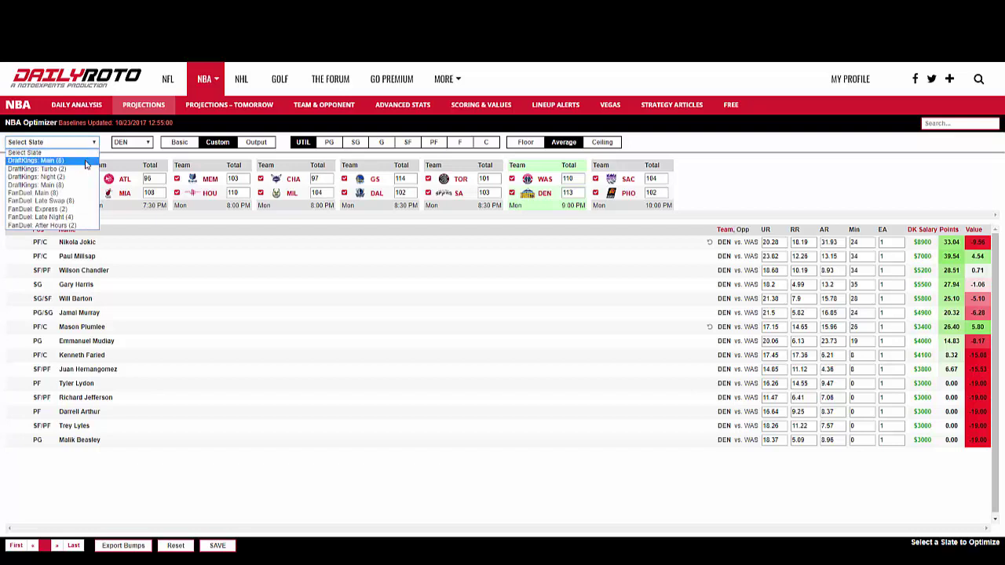
pyautogui.click(86, 161)
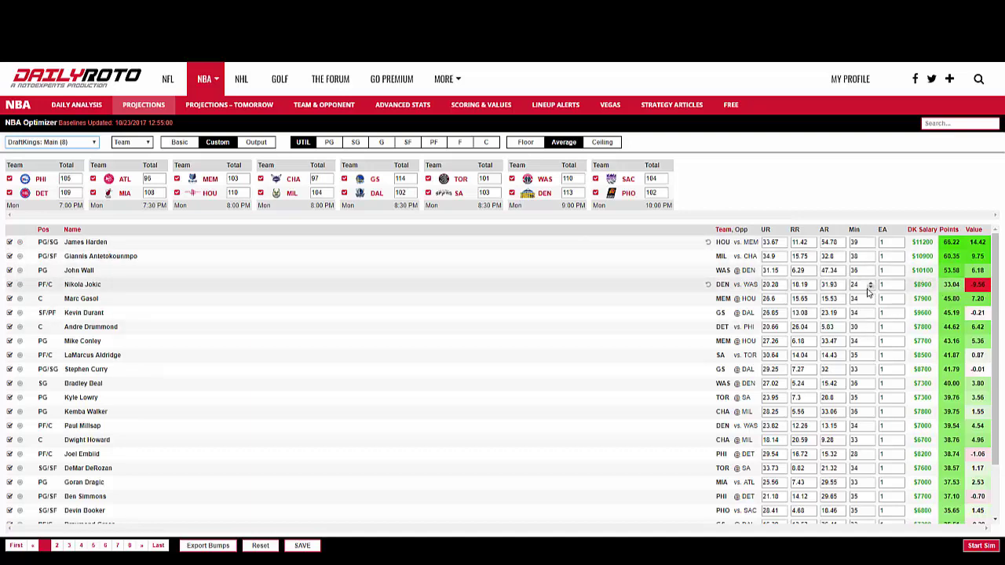
# - Reset Nikola Jokic's row to the DR baselines and return it to his custom 24 minutes
pyautogui.click(706, 287)
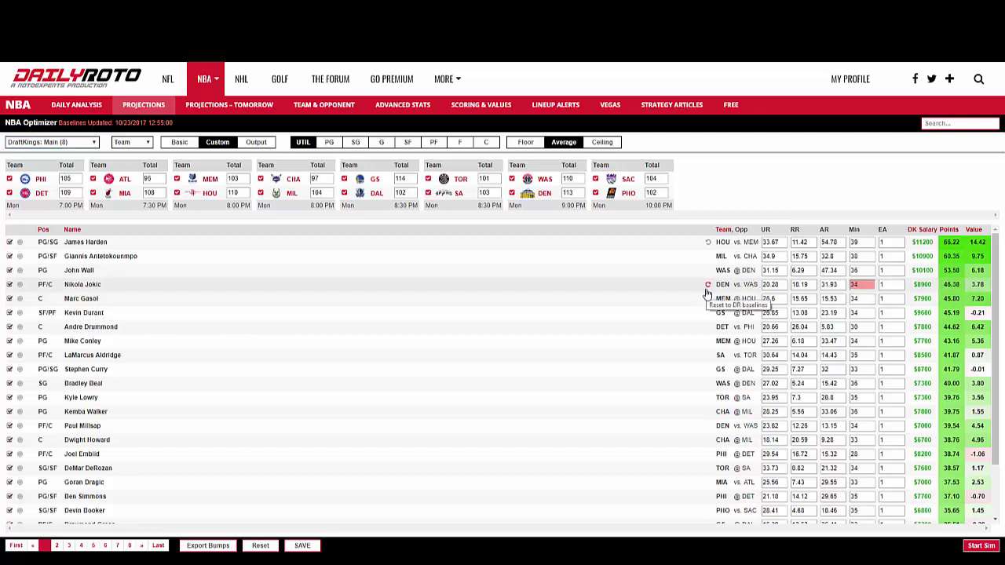
pyautogui.click(708, 286)
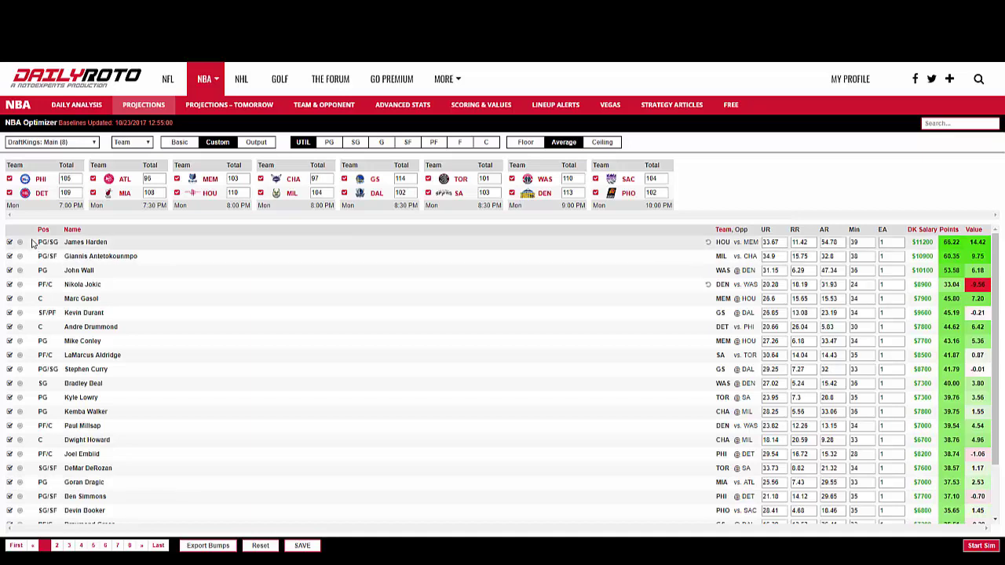
# - Exclude Nikola Jokic from the player pool and mark Giannis Antetokounmpo with the target marker
pyautogui.click(9, 284)
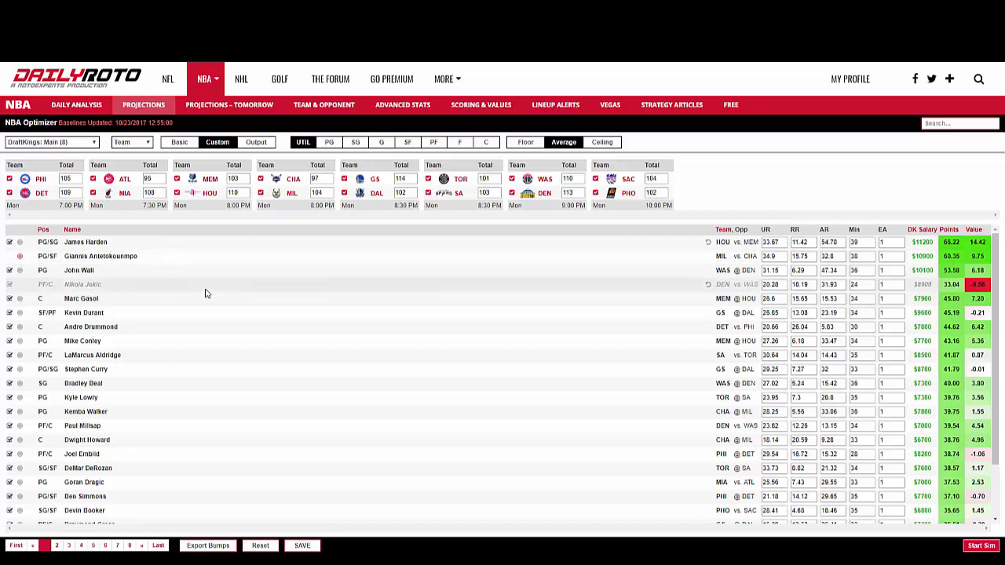
pyautogui.click(20, 257)
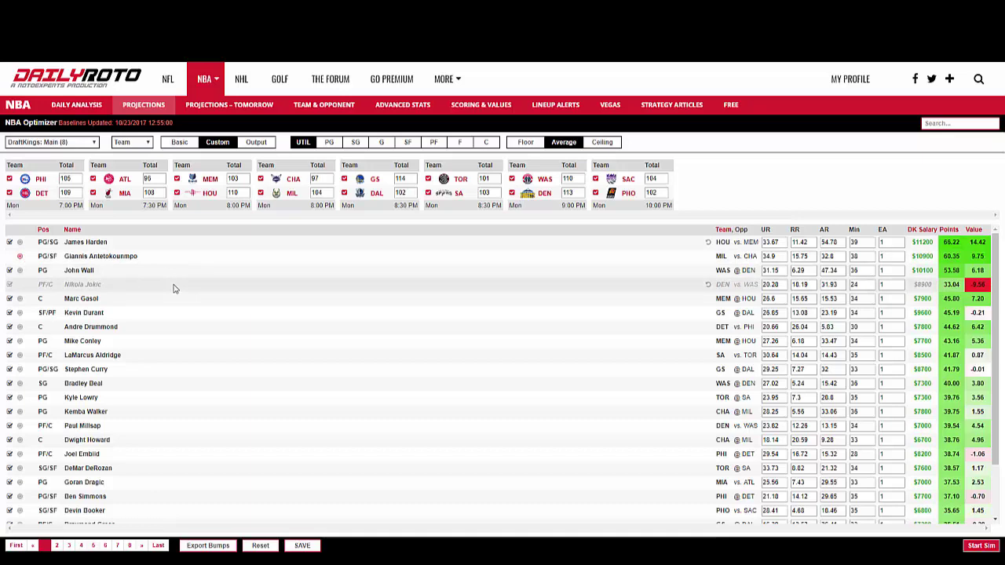
# - Sort the point guards by value and target Malcolm Delaney, Mike Conley, Kyle Lowry, Matthew Dellavedova and Stephen Curry
pyautogui.click(329, 144)
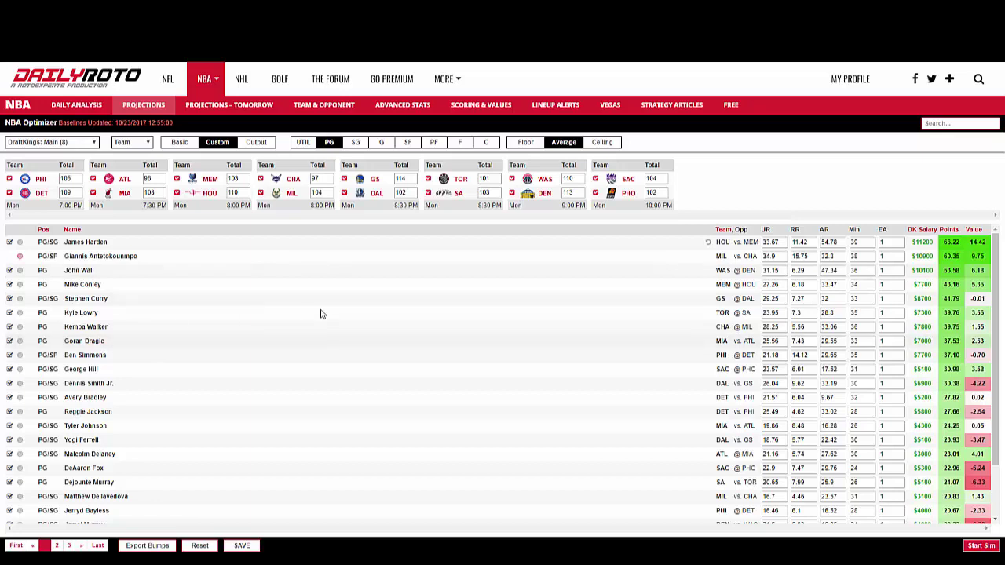
pyautogui.click(974, 230)
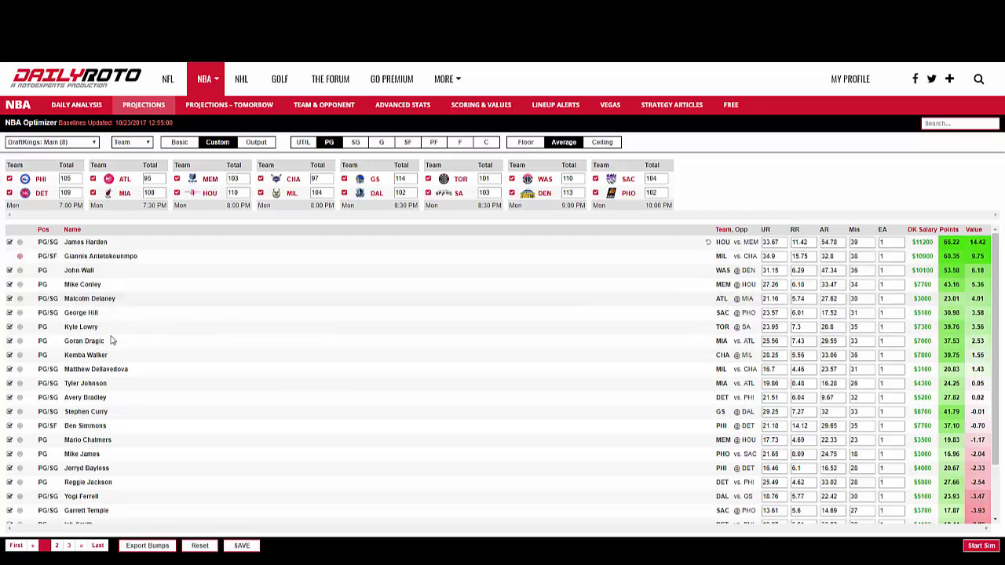
pyautogui.click(19, 299)
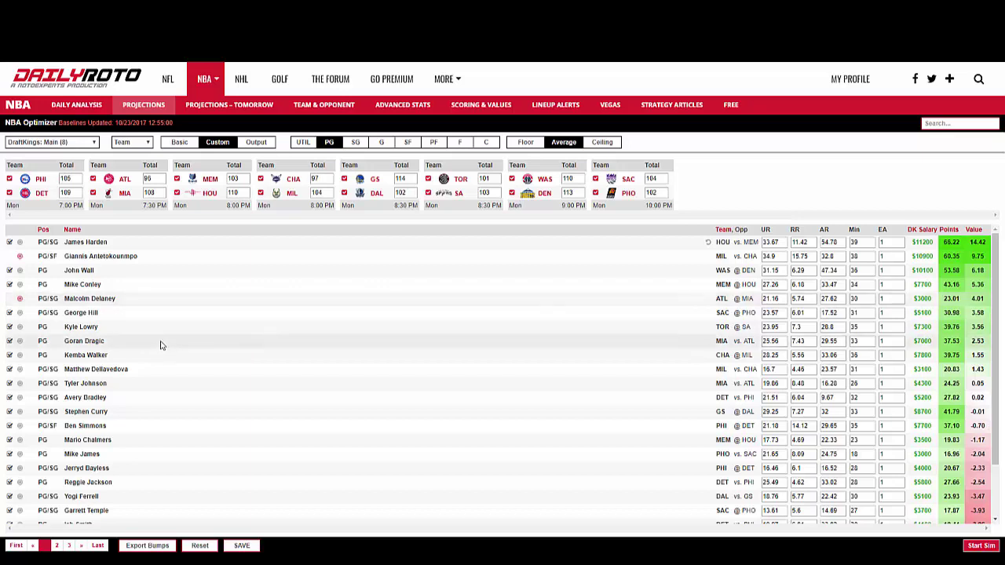
pyautogui.click(20, 285)
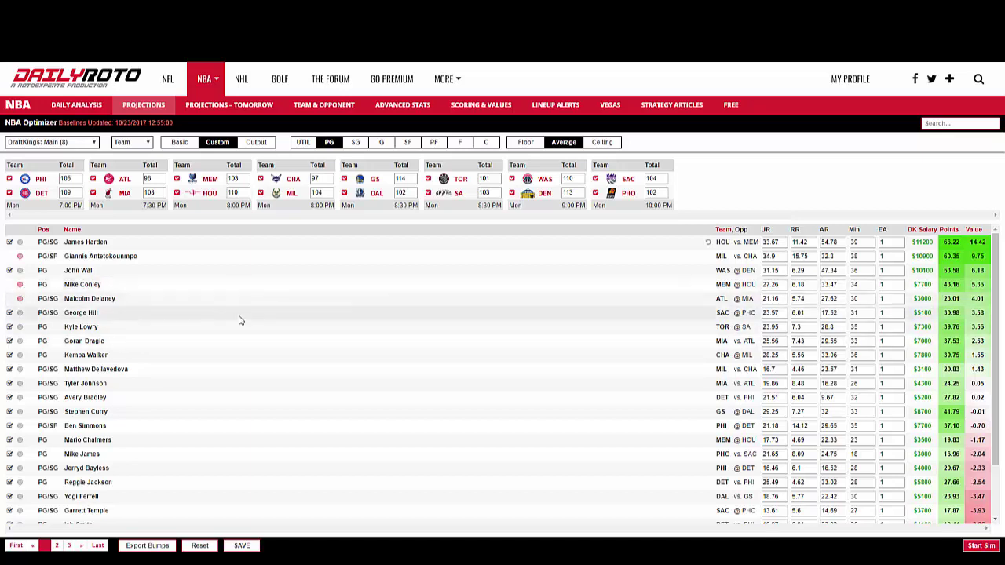
pyautogui.click(21, 327)
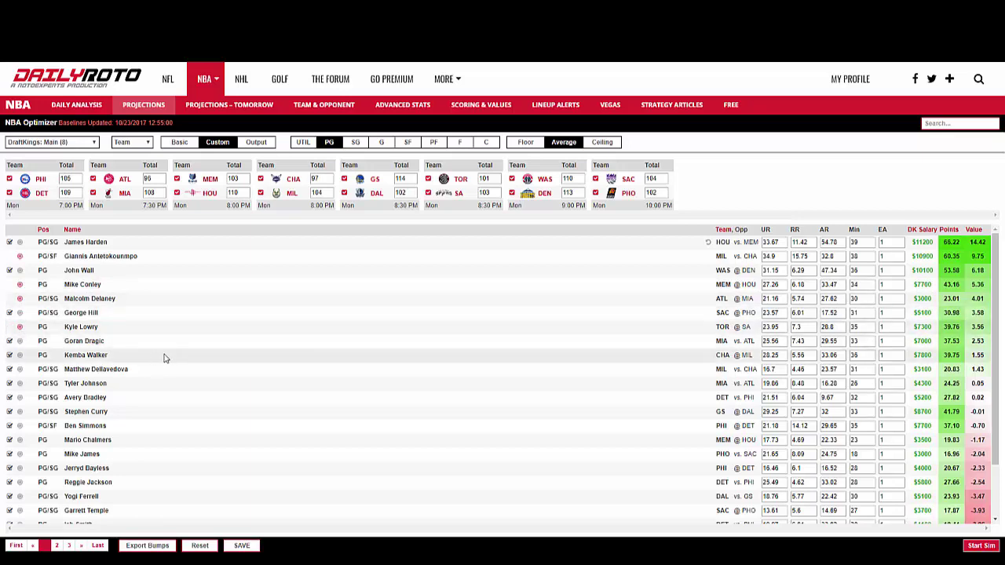
pyautogui.click(20, 370)
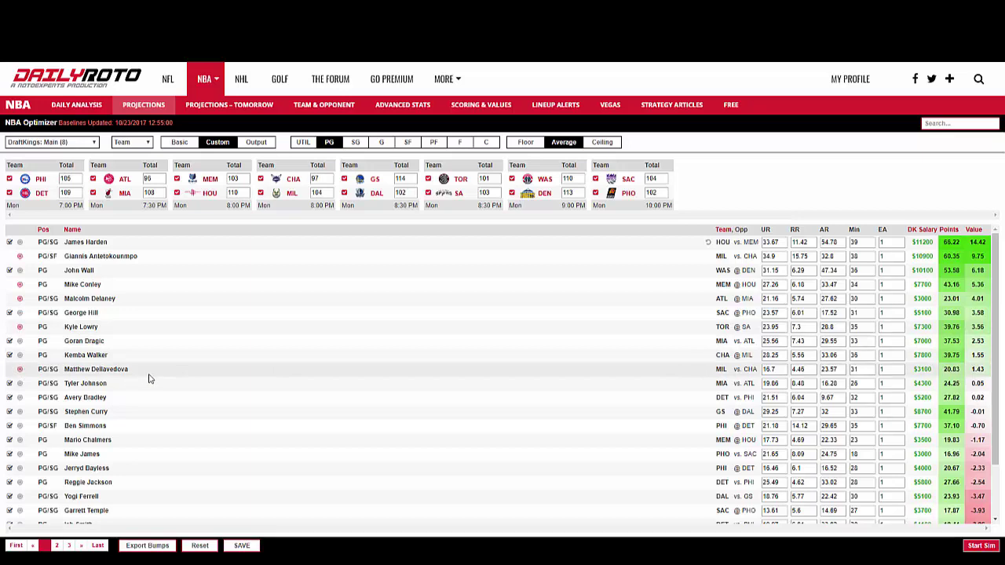
pyautogui.click(20, 412)
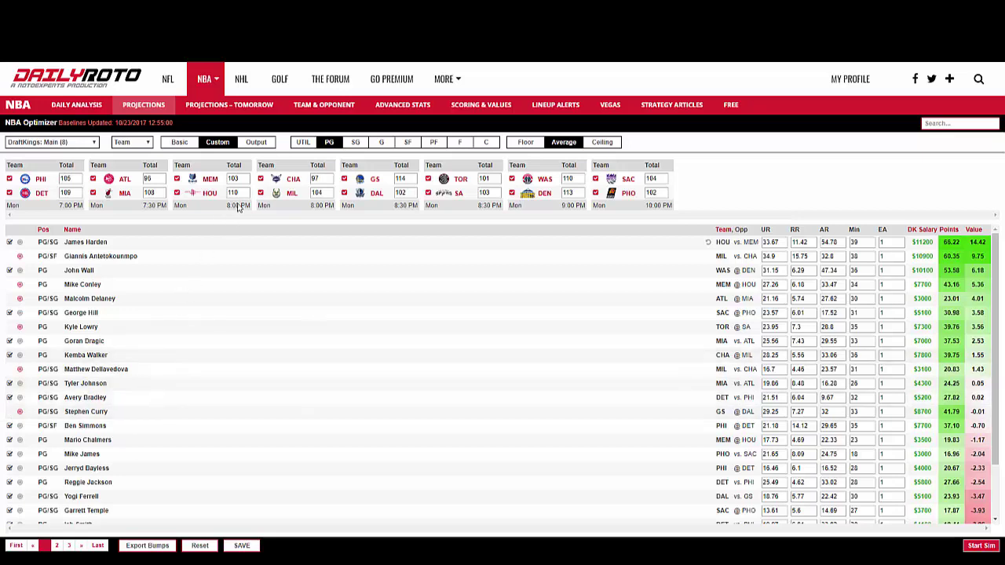
# - Filter to the shooting guards and target James Harden, Marco Belinelli and Stanley Johnson
pyautogui.click(355, 142)
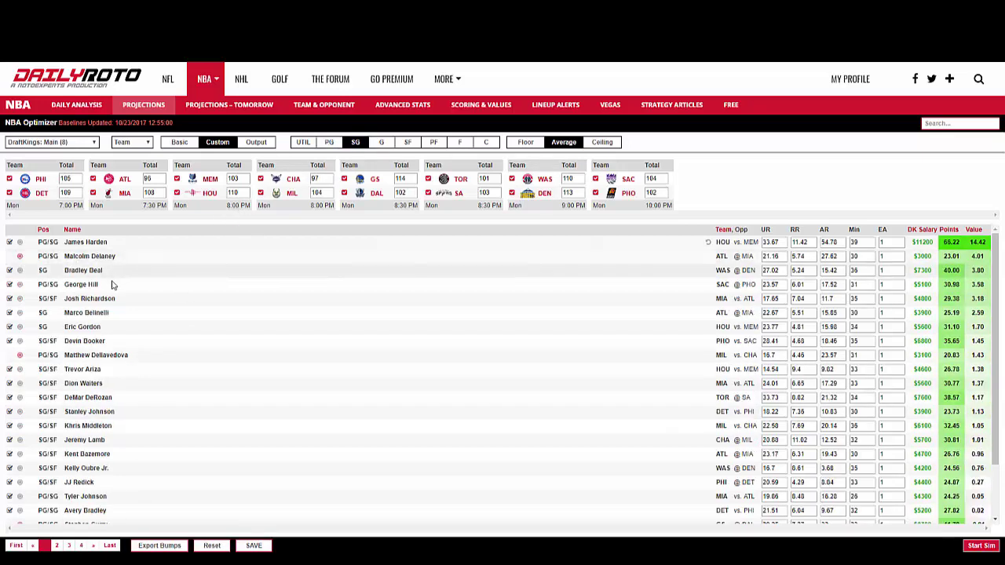
pyautogui.click(19, 243)
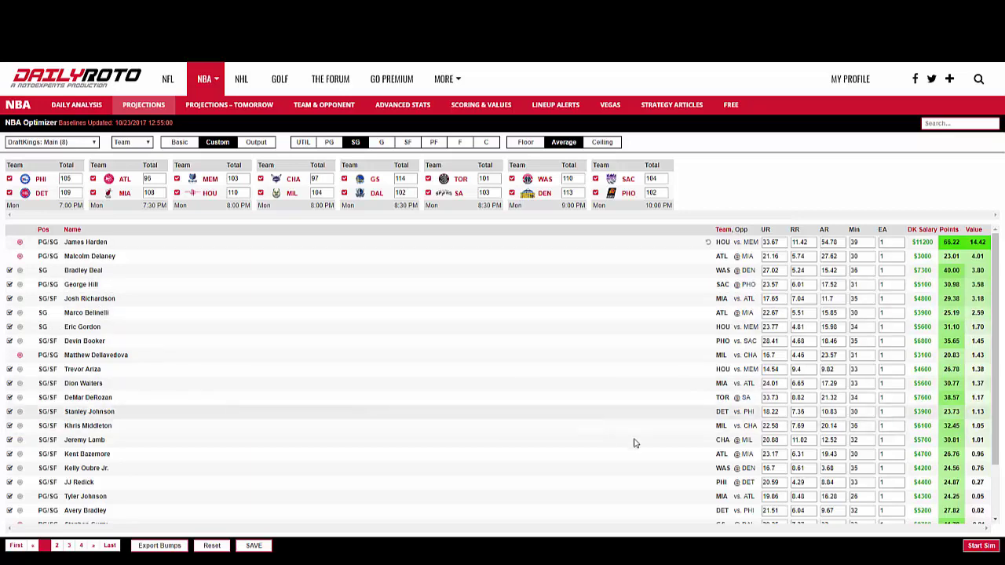
pyautogui.click(20, 313)
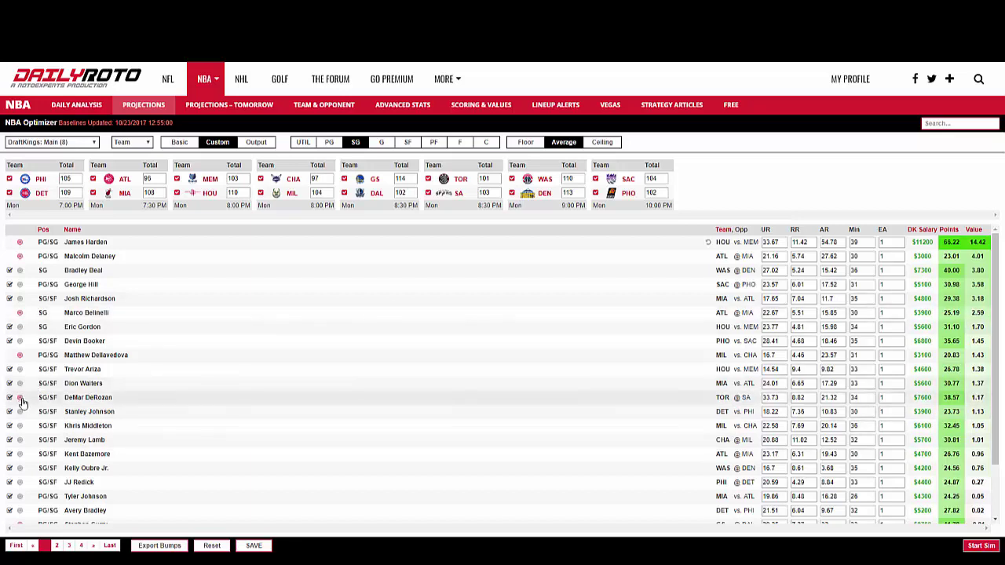
pyautogui.click(19, 411)
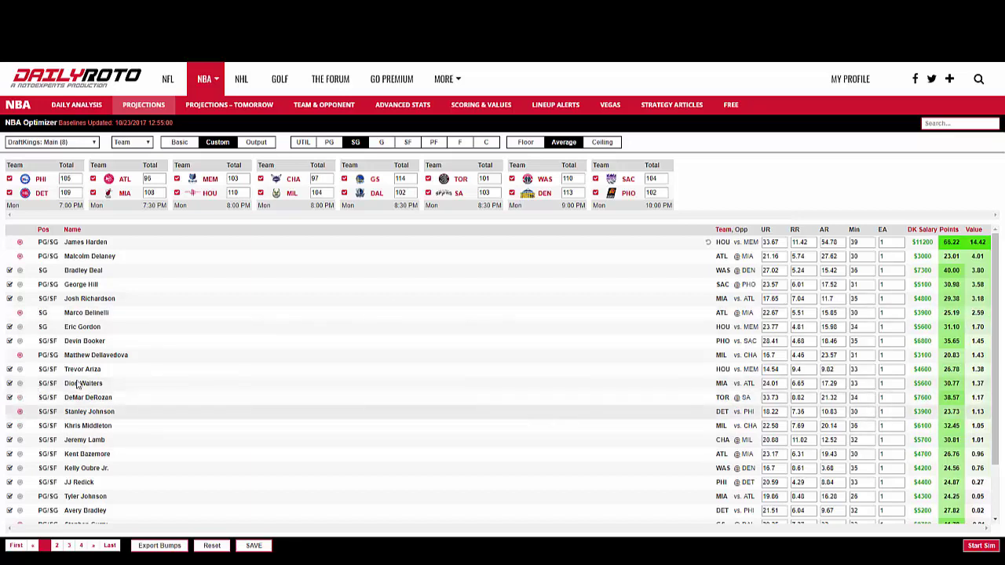
# - Target Kelly Oubre Jr. among the small forwards, and John Collins, Mason Plumlee and James Johnson among the power forwards
pyautogui.click(408, 143)
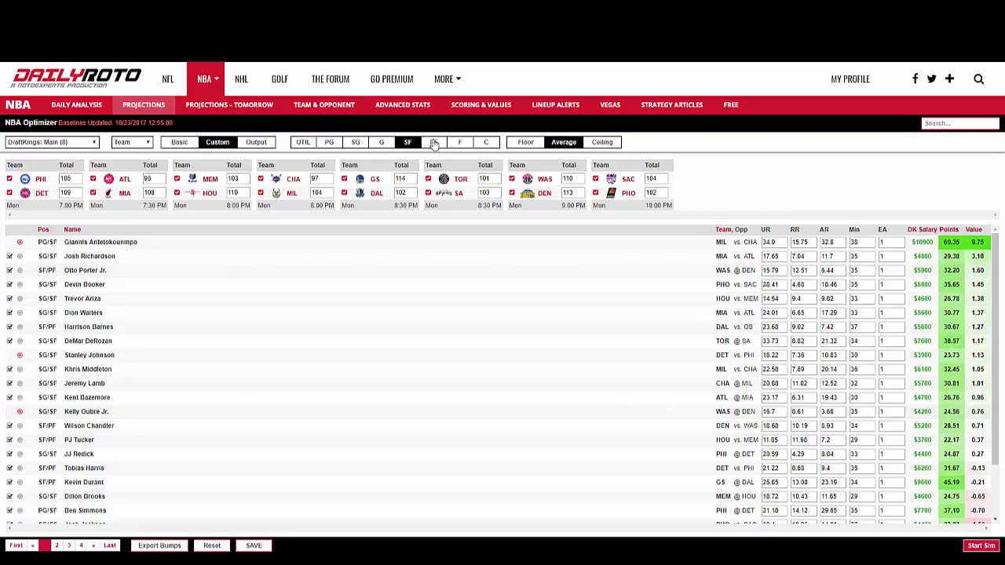
pyautogui.click(434, 142)
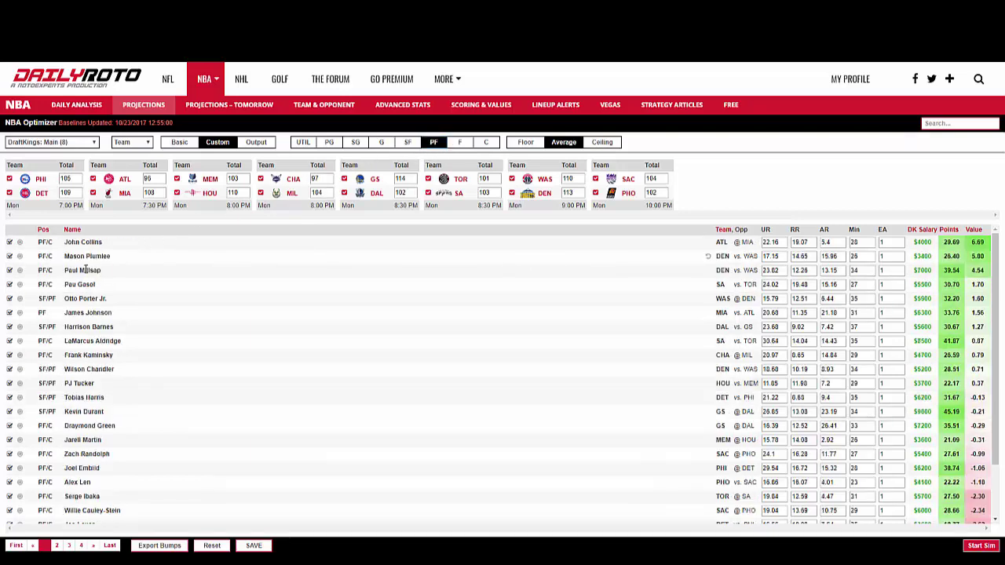
pyautogui.click(19, 242)
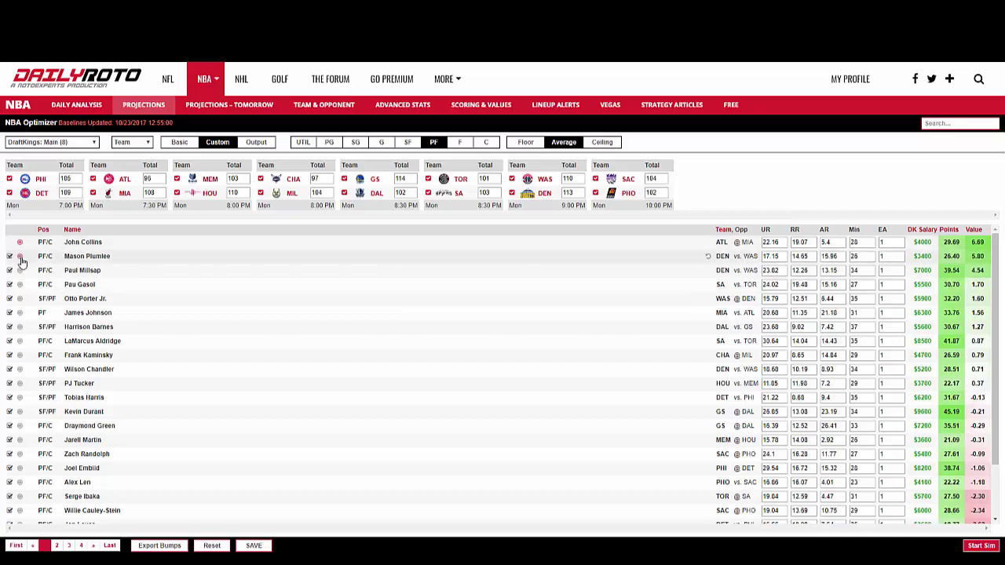
pyautogui.click(20, 257)
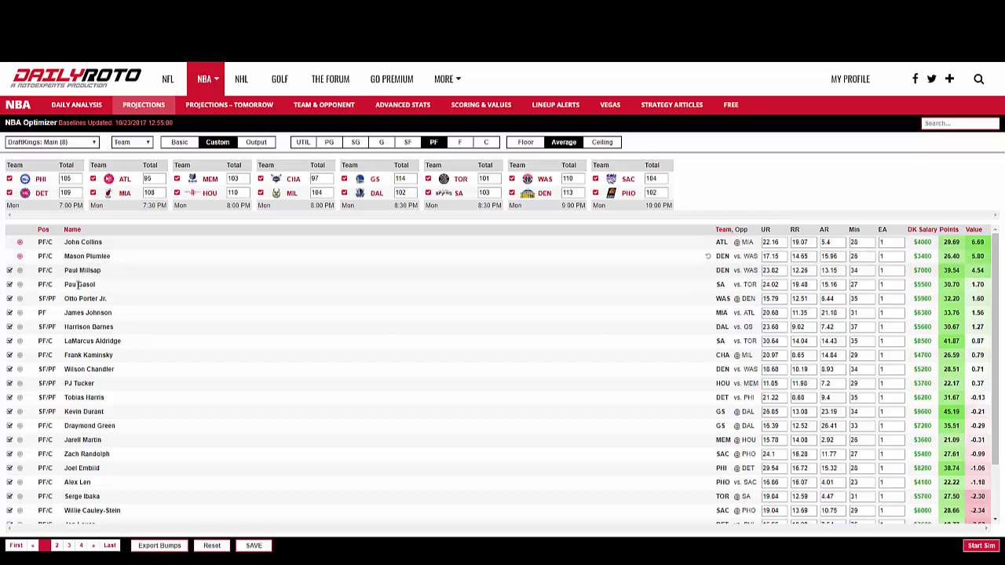
pyautogui.click(19, 313)
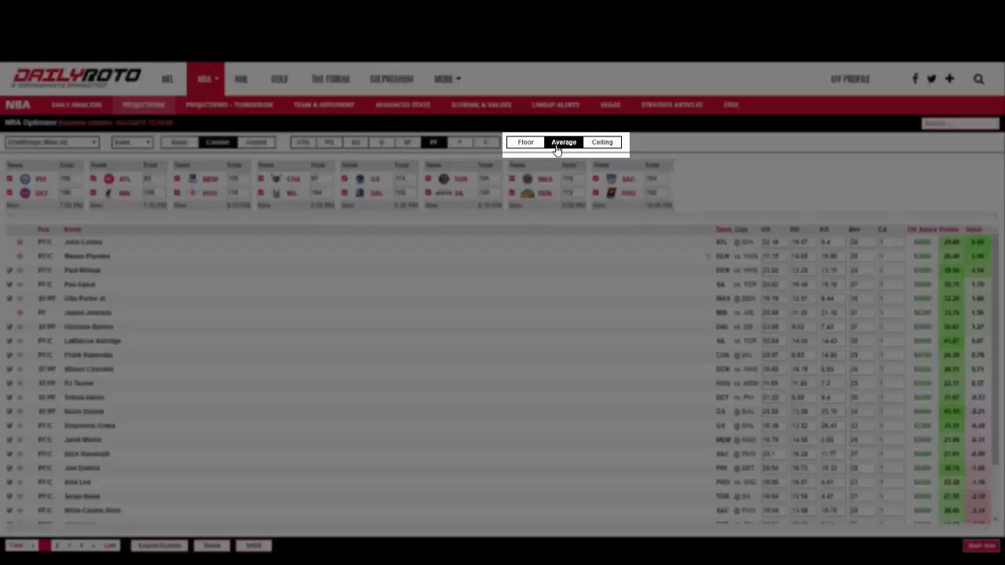
# - Compare the power forwards' floor and average projections, and rank them by floor value from highest to lowest
pyautogui.click(526, 143)
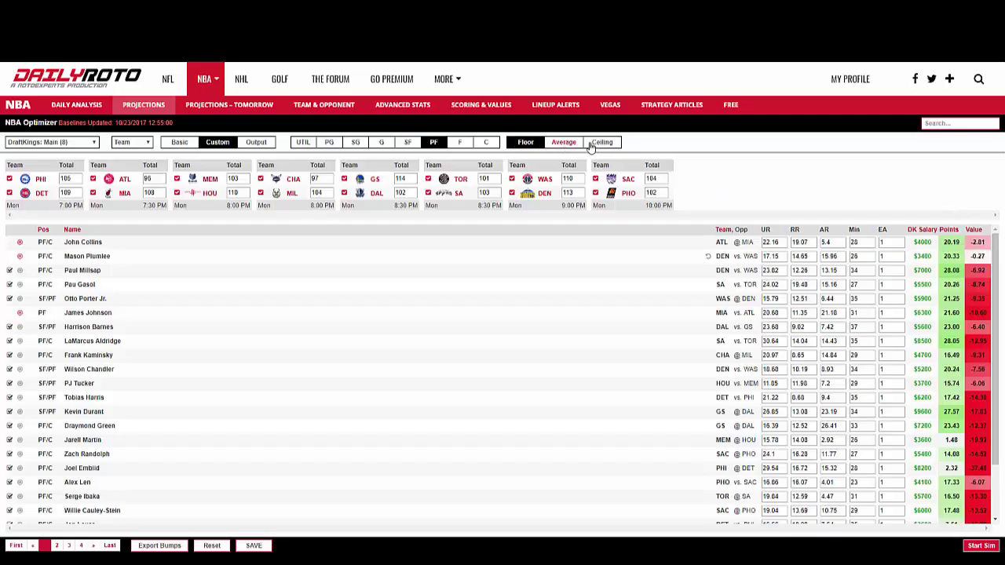
pyautogui.click(566, 142)
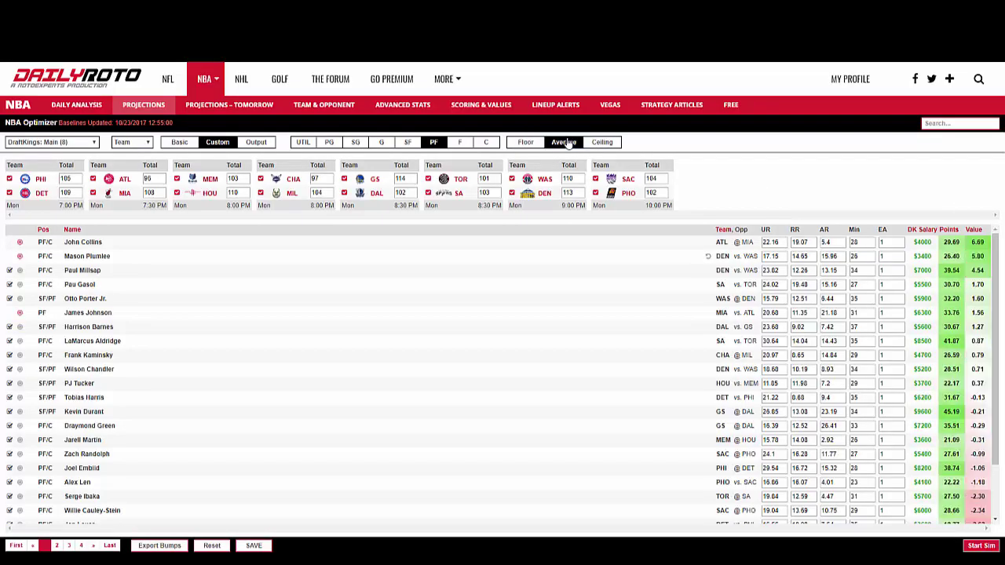
pyautogui.click(540, 144)
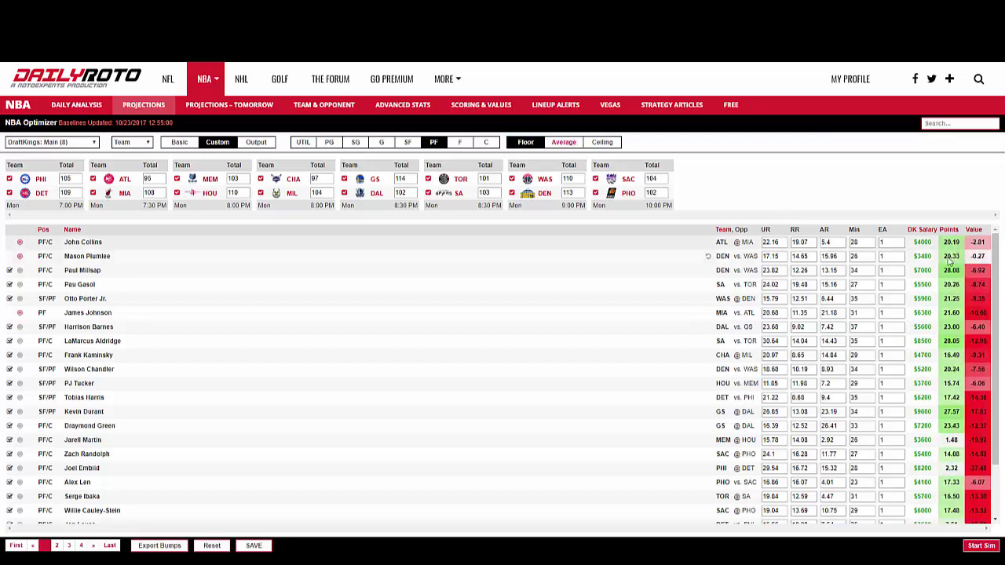
pyautogui.click(974, 230)
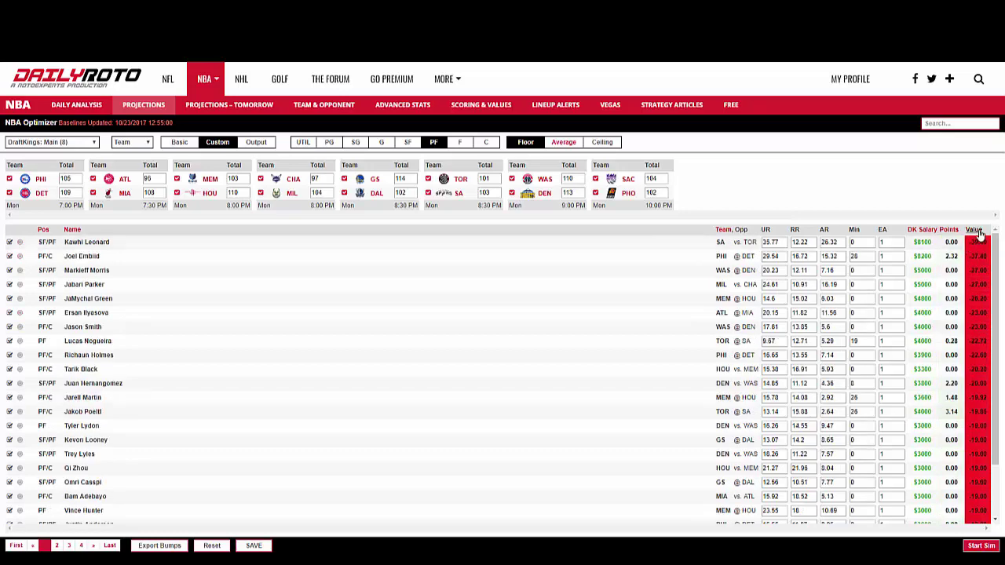
pyautogui.click(977, 231)
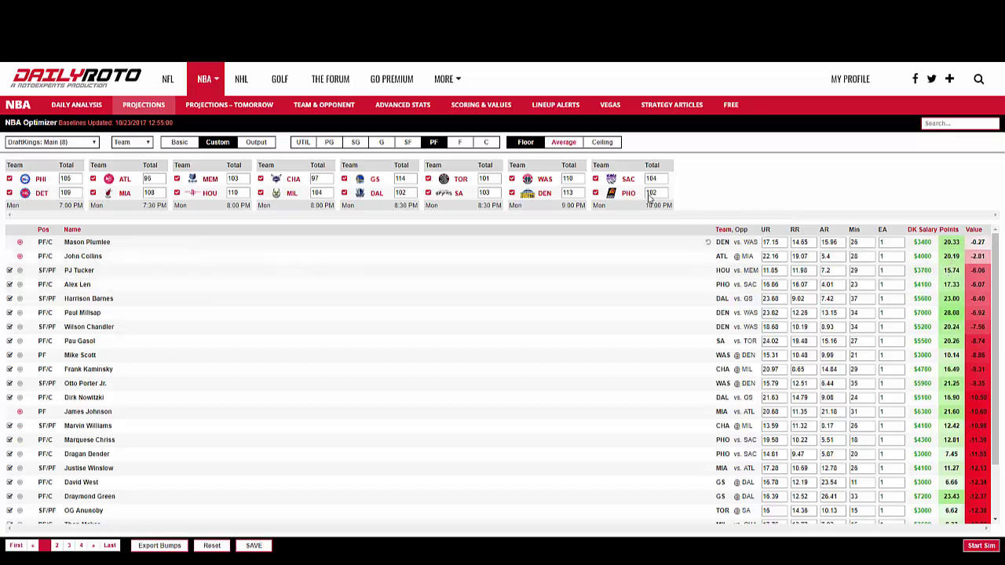
# - Rank the power forwards by ceiling value from highest to lowest, and return to the average projections
pyautogui.click(601, 144)
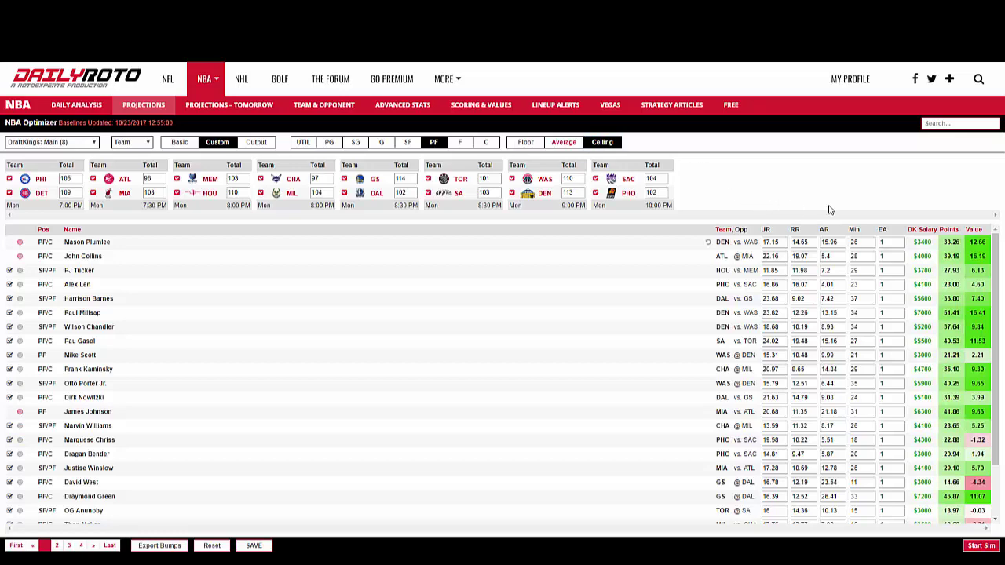
pyautogui.click(975, 230)
pyautogui.click(975, 230)
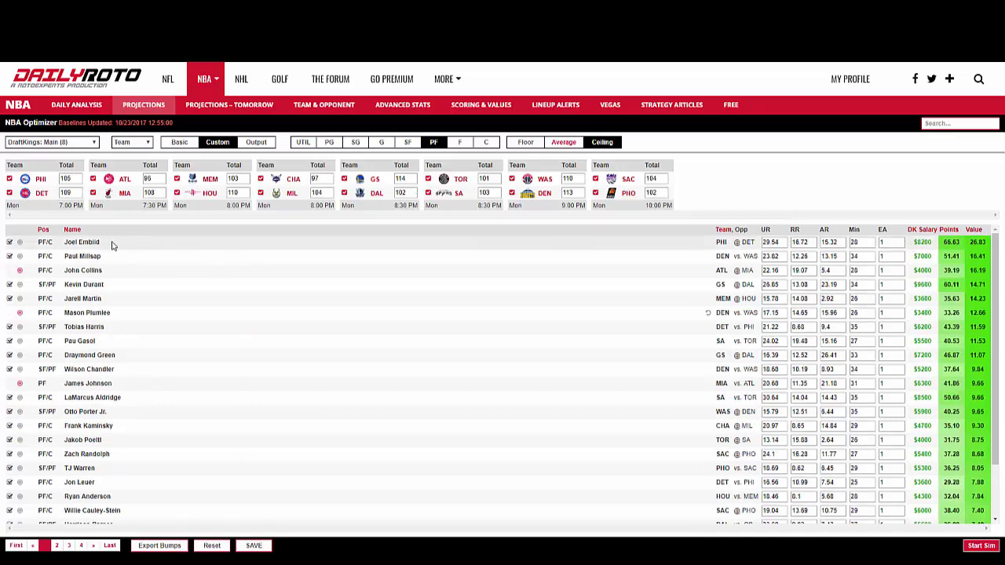
pyautogui.click(530, 144)
pyautogui.click(564, 143)
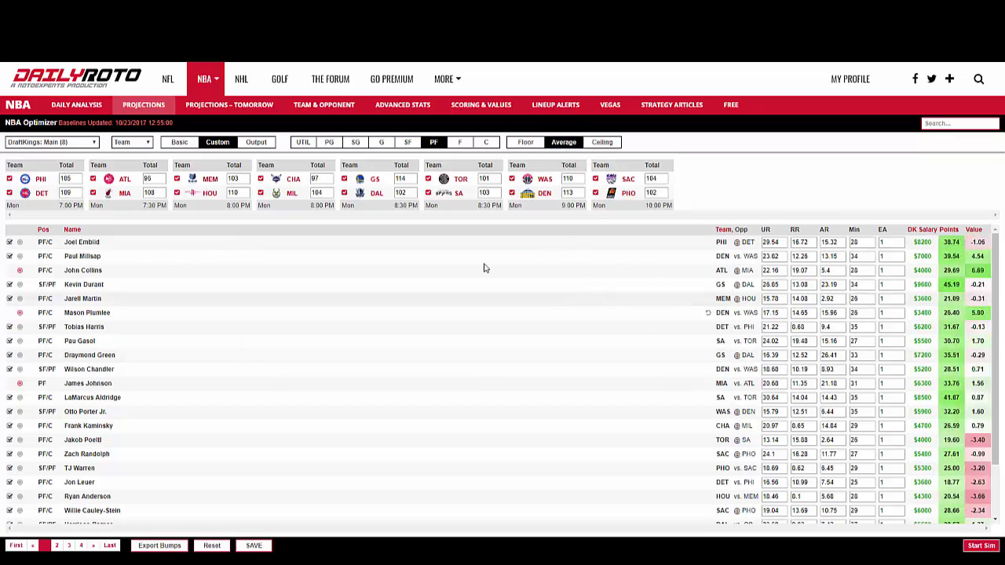
# - Start the simulation setup and set the value-to-points weights to C 0.2, SG 0.7, SF 1, PG 0.6 and PF 0.5
pyautogui.click(979, 550)
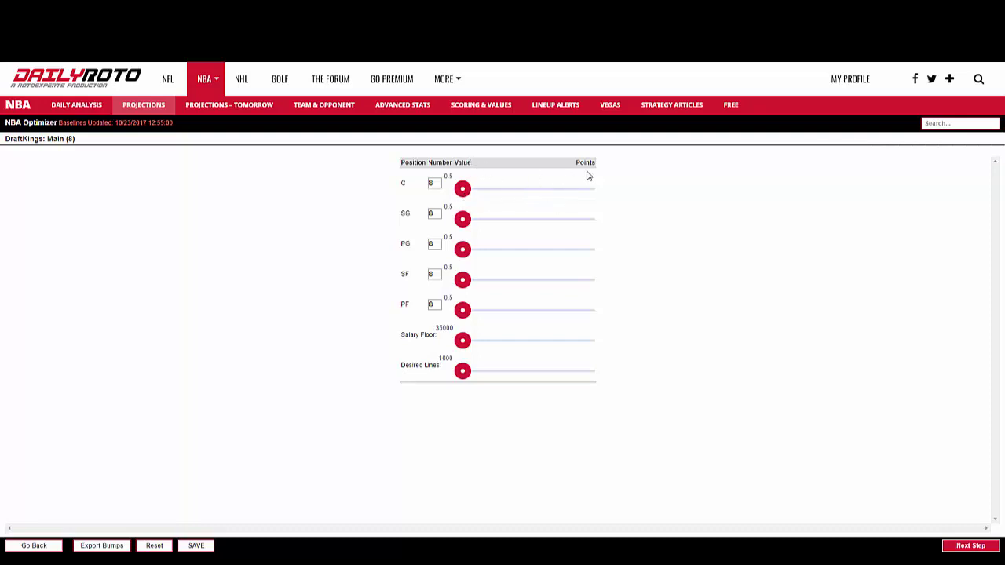
pyautogui.click(463, 190)
pyautogui.moveTo(463, 189); pyautogui.dragTo(493, 196)
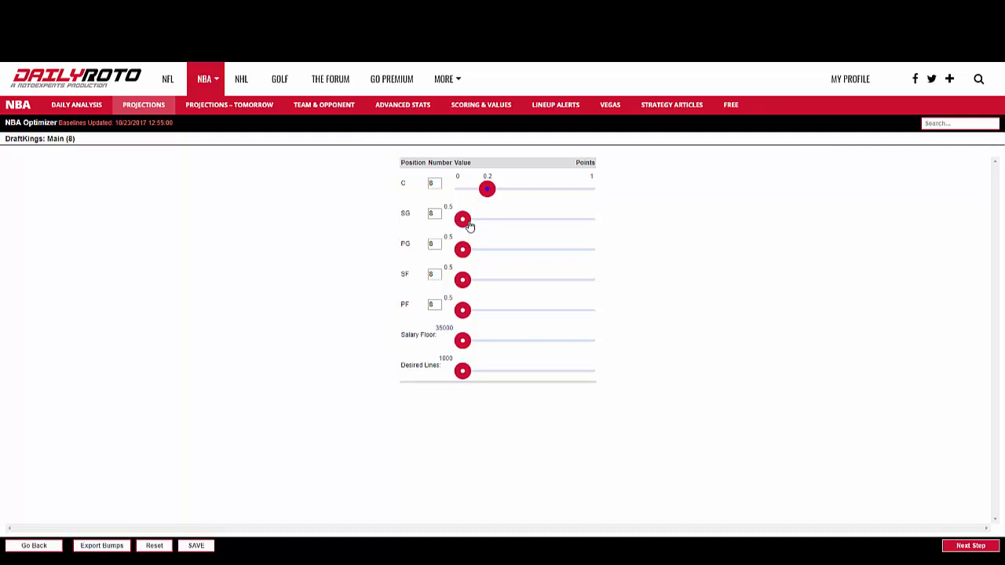
pyautogui.click(467, 224)
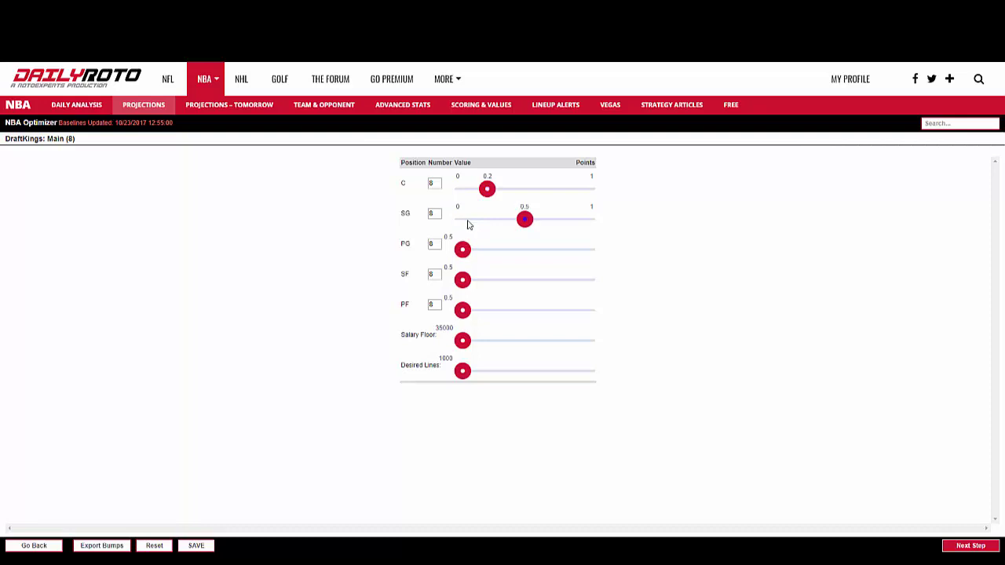
pyautogui.moveTo(531, 227); pyautogui.dragTo(550, 227)
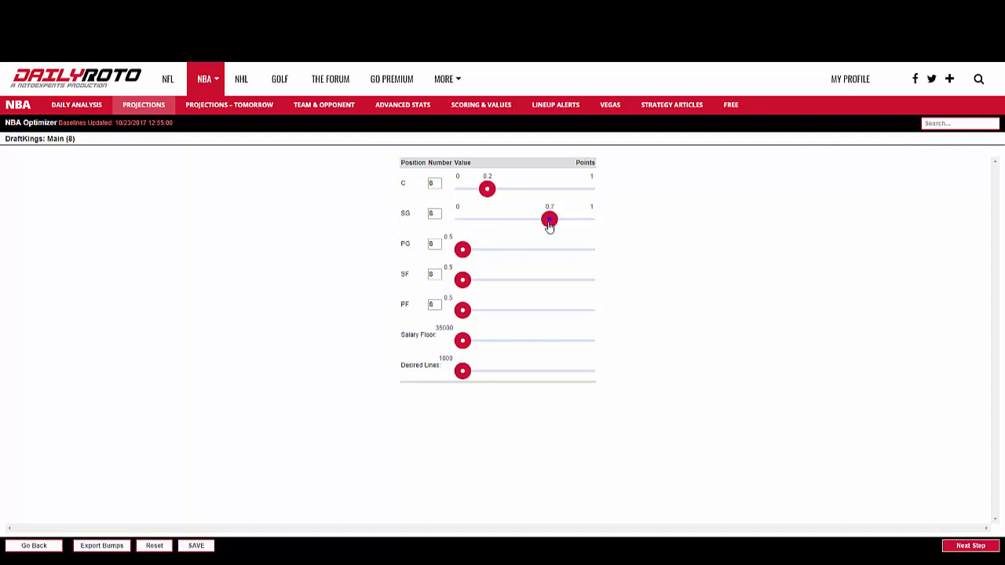
pyautogui.moveTo(468, 283); pyautogui.dragTo(597, 284)
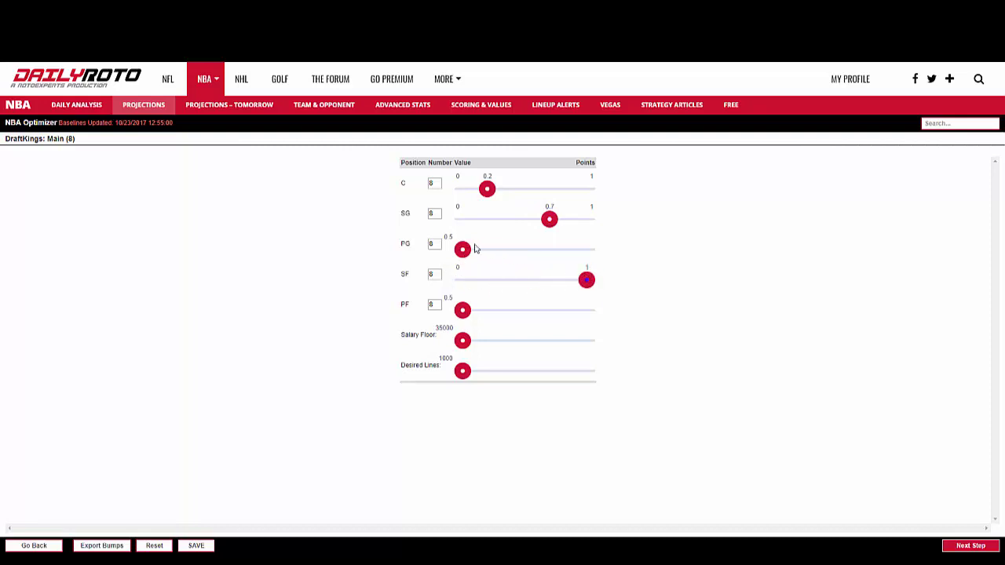
pyautogui.moveTo(461, 254); pyautogui.dragTo(543, 257)
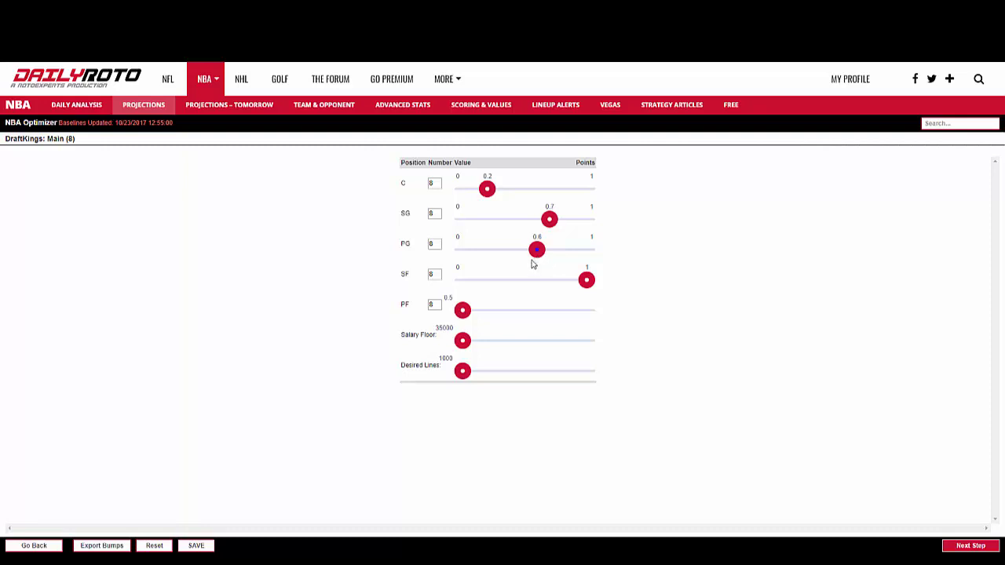
pyautogui.moveTo(470, 309); pyautogui.dragTo(525, 310)
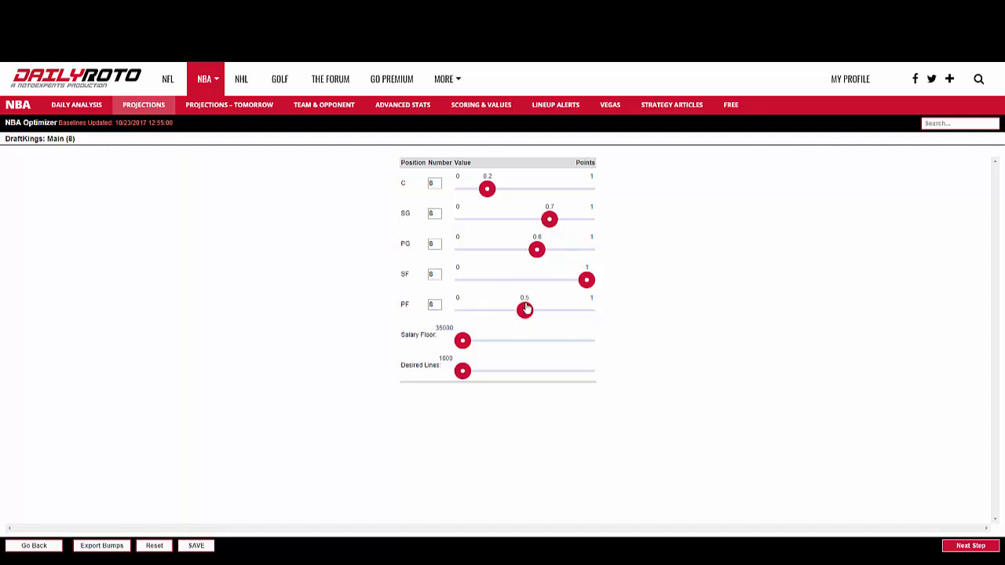
# - Set the salary floor to 45000 and the number of desired lines to 100
pyautogui.click(471, 342)
pyautogui.moveTo(496, 347); pyautogui.dragTo(613, 359)
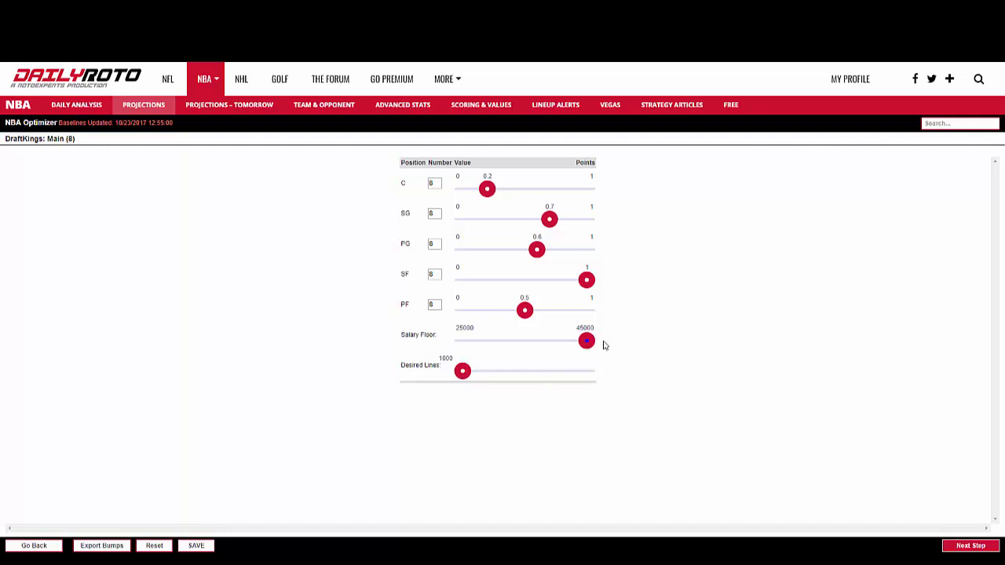
pyautogui.click(466, 374)
pyautogui.click(563, 375)
pyautogui.moveTo(593, 377); pyautogui.dragTo(504, 376)
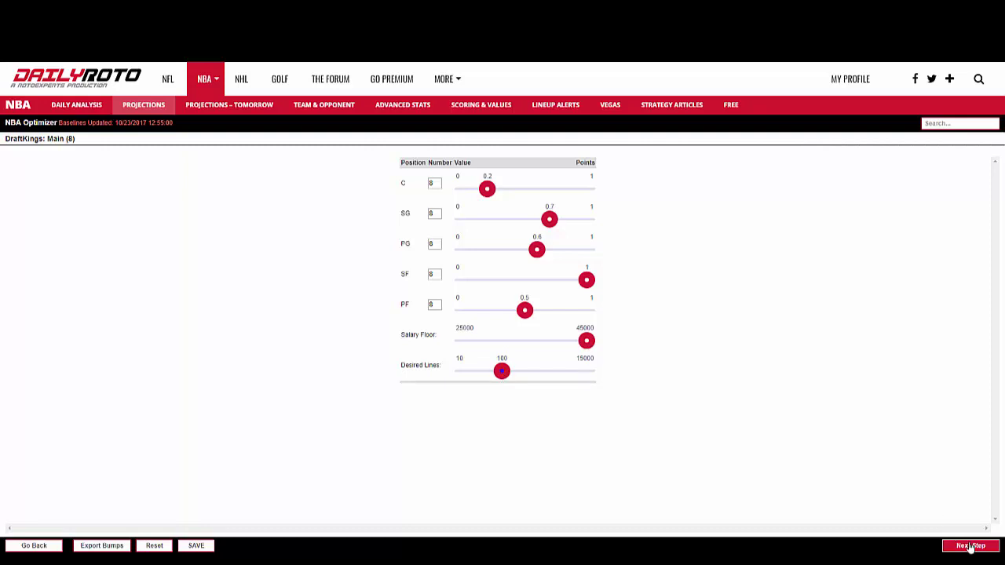
# - Proceed to the selected players and review the ranked list for every position
pyautogui.click(964, 544)
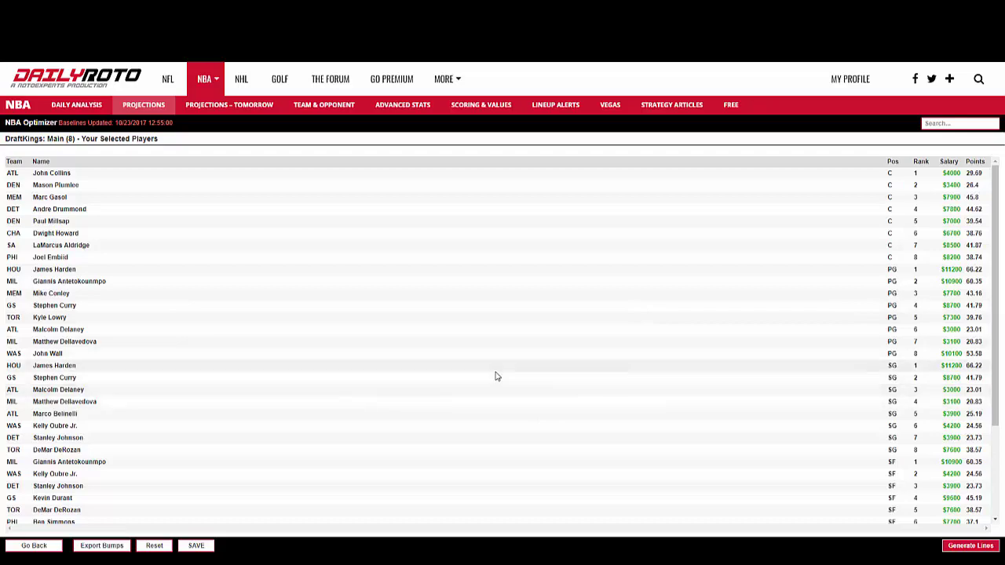
pyautogui.scroll(-1, 496, 377)
pyautogui.scroll(-3, 496, 375)
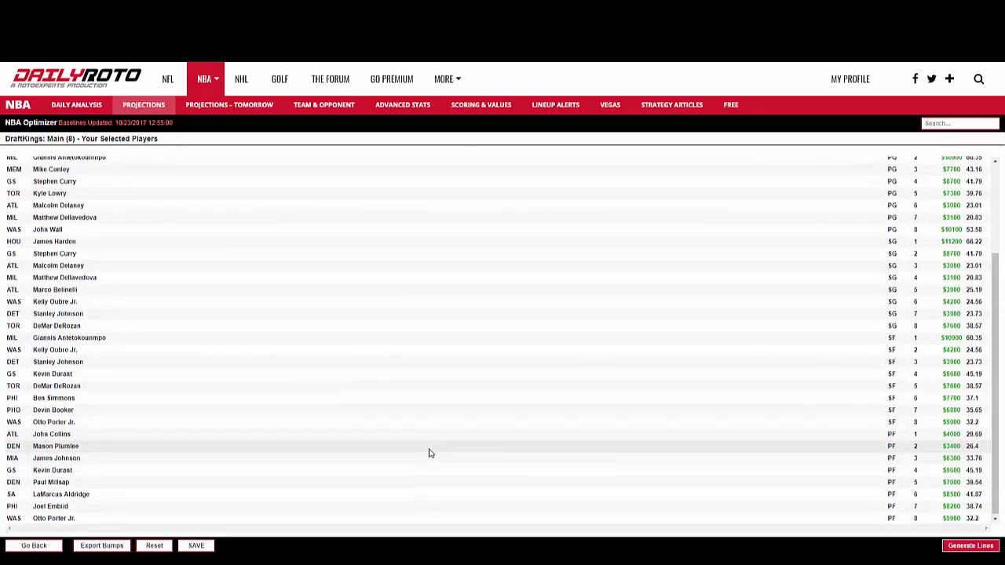
pyautogui.scroll(3, 430, 452)
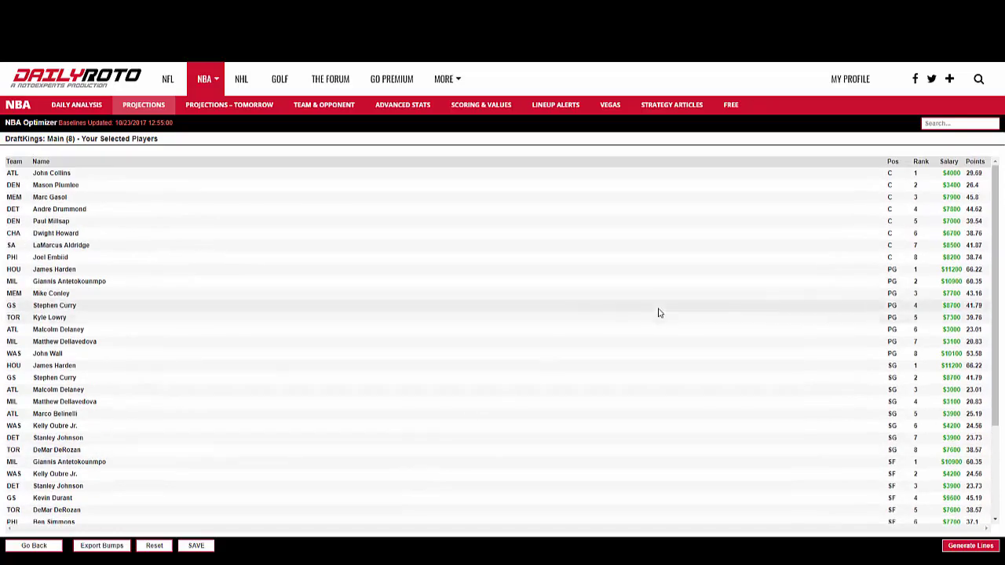
pyautogui.scroll(-3, 719, 312)
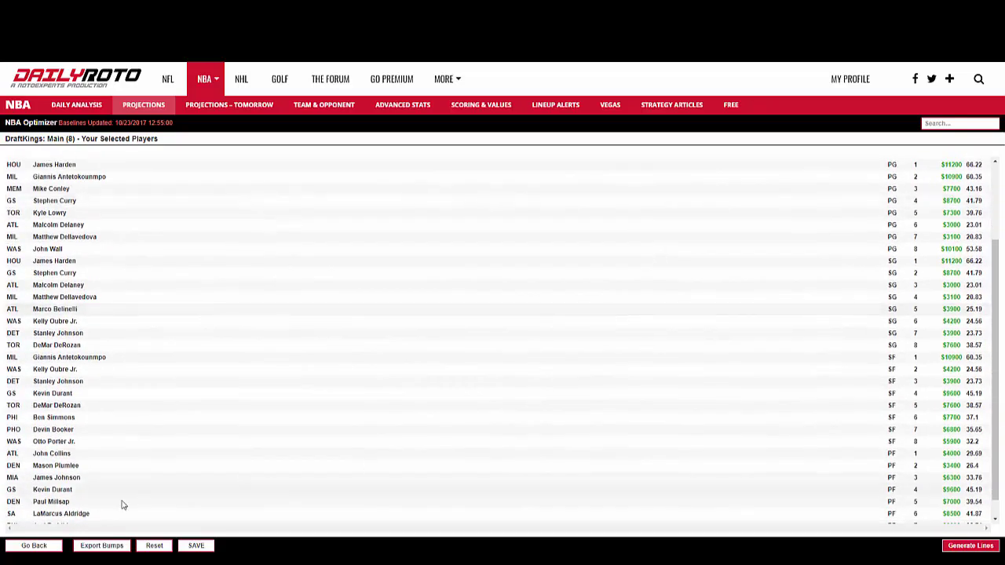
# - Return to the projections, exclude Marc Gasol from the player pool, and rerun the simulation setup through to the selected players list
pyautogui.click(47, 547)
pyautogui.click(49, 547)
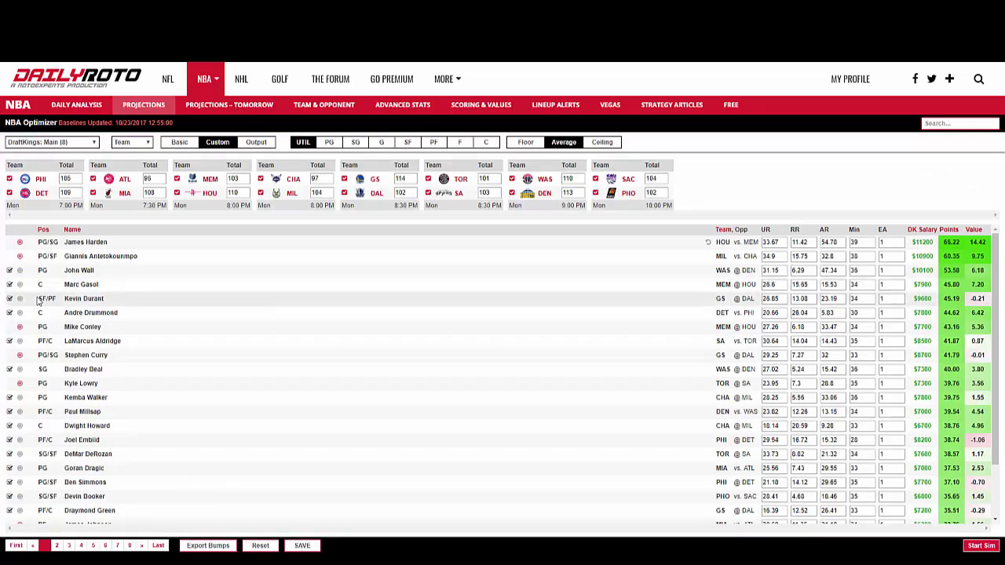
pyautogui.click(9, 284)
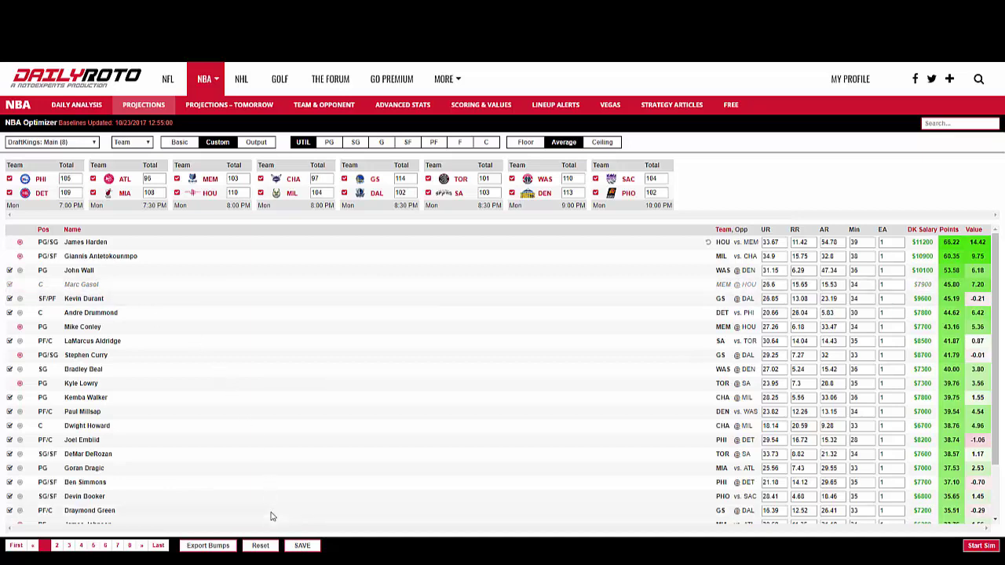
pyautogui.click(983, 548)
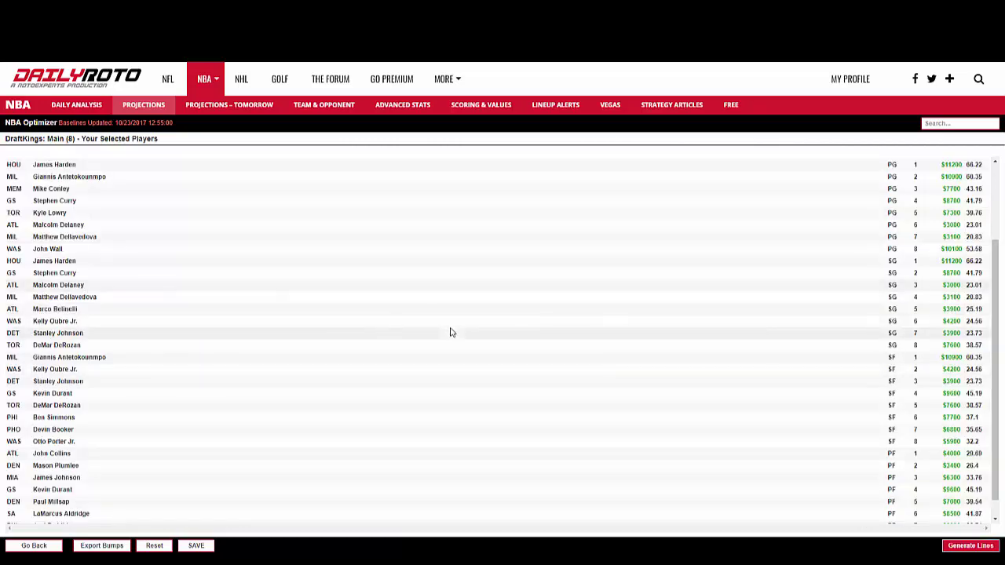
pyautogui.scroll(-1, 449, 338)
pyautogui.scroll(2, 449, 341)
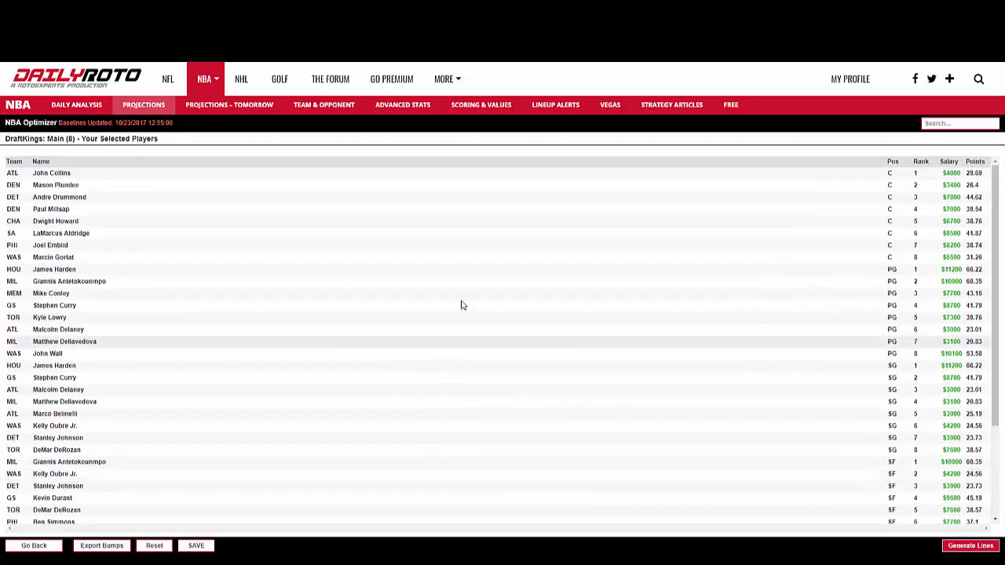
# - Generate the lineups, download them as a CSV file and open lines (11).csv in Excel
pyautogui.click(976, 550)
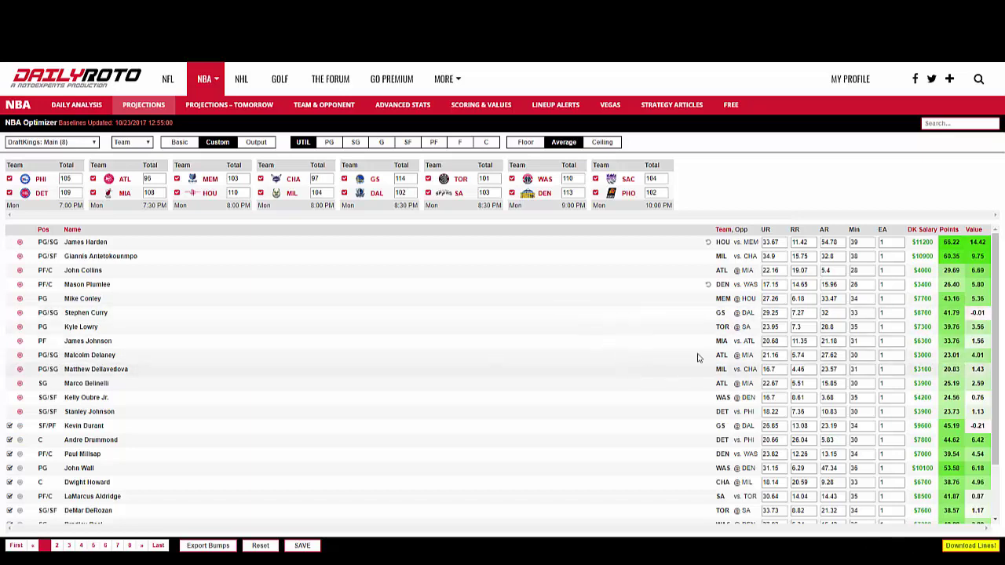
pyautogui.click(978, 551)
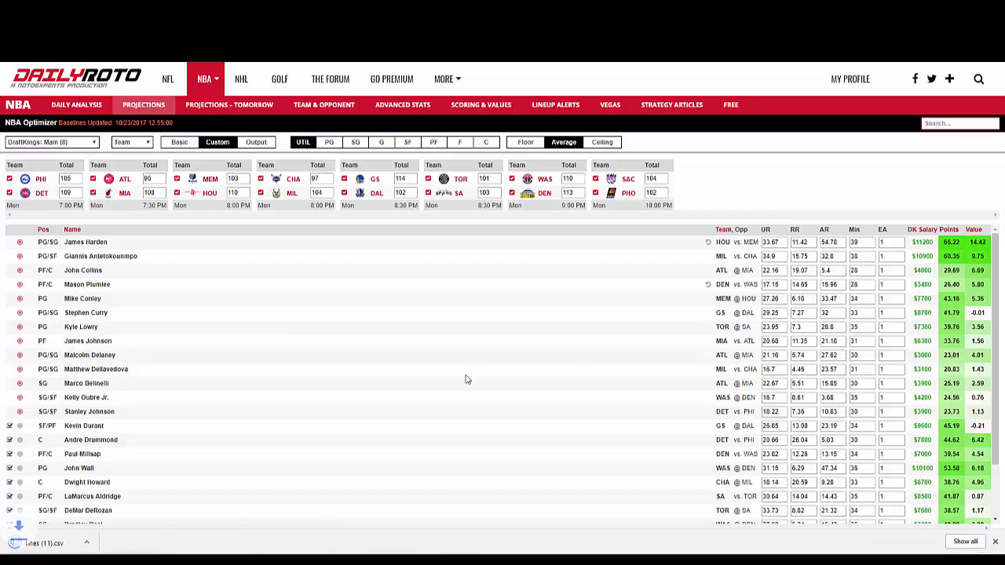
pyautogui.click(69, 542)
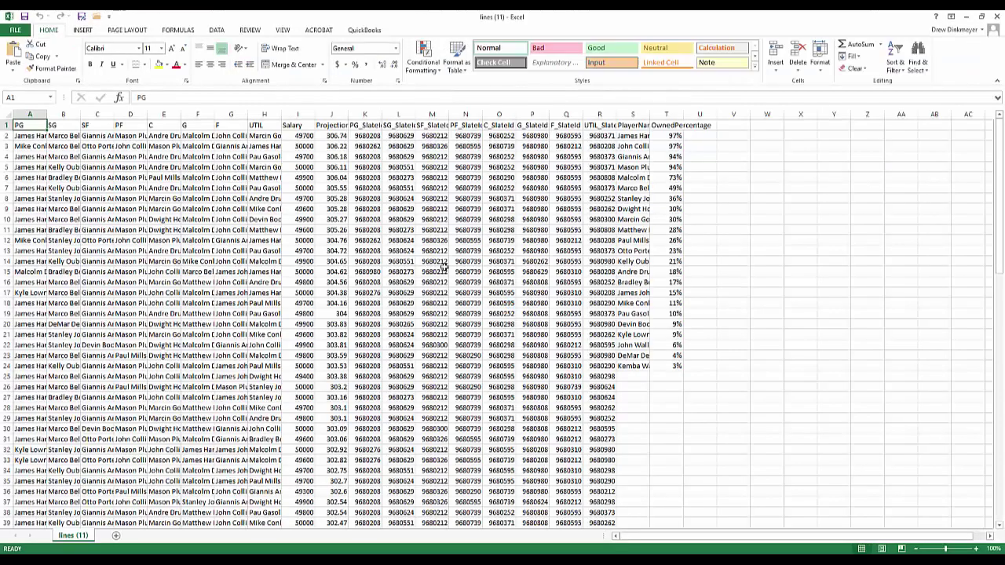
# - Auto-fit the width of all columns in the lineup sheet and bring the PlayerName and OwnedPercentage columns into view
pyautogui.click(10, 114)
pyautogui.doubleClick(46, 113)
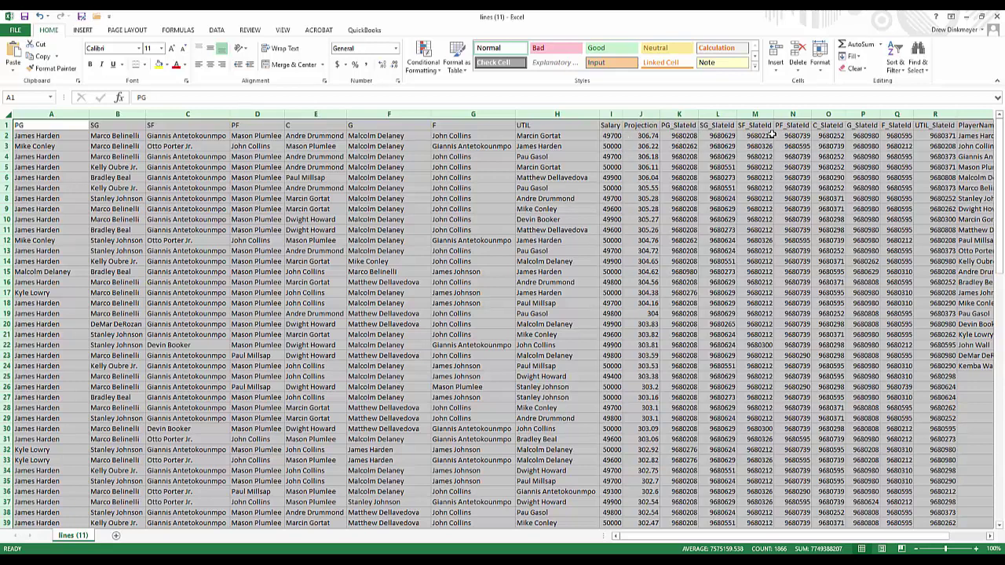
pyautogui.moveTo(933, 537); pyautogui.dragTo(991, 537)
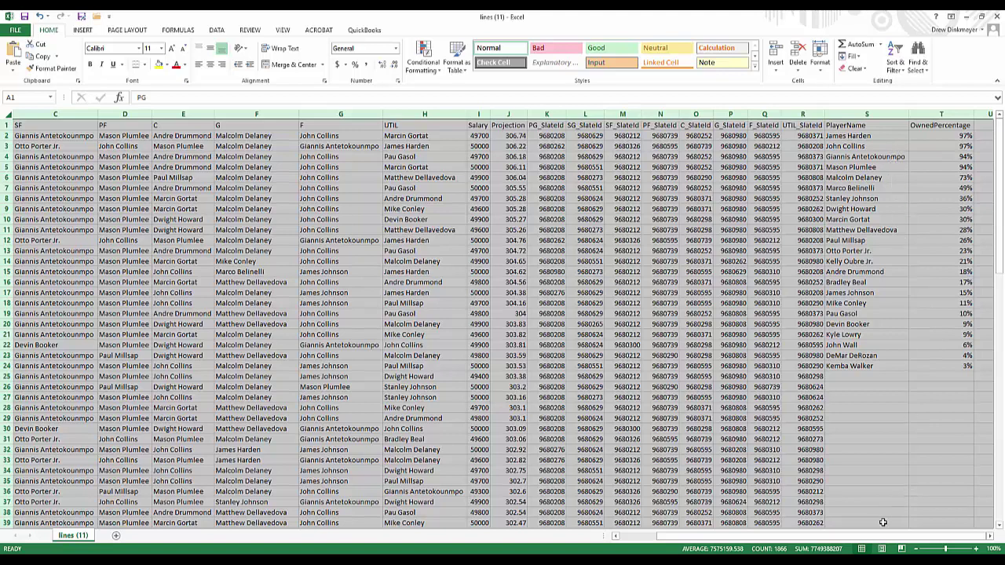
# - Switch to the DraftKings Edit Entries page in Chrome and set the entries download to NBA with the Classic style
pyautogui.moveTo(882, 535); pyautogui.dragTo(721, 534)
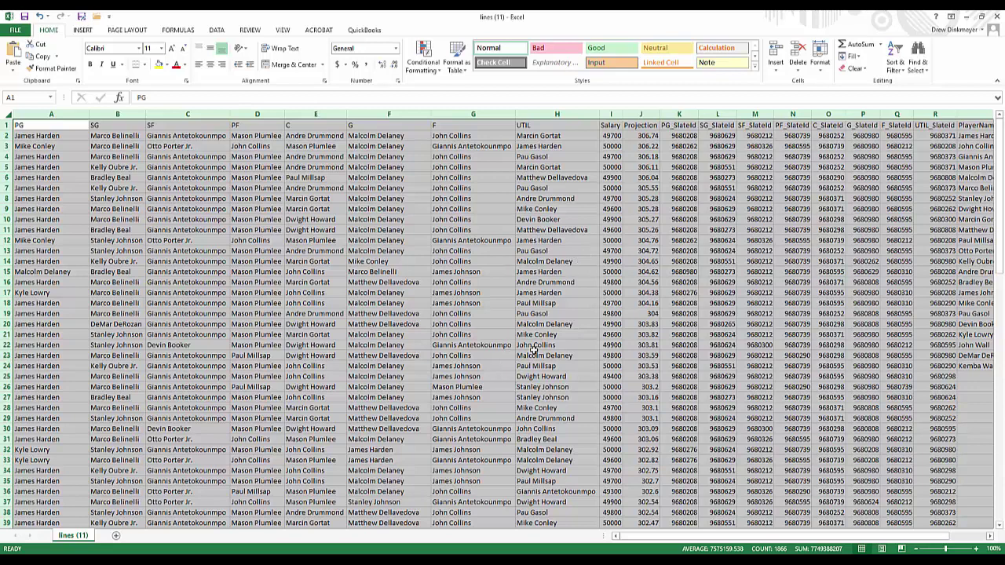
pyautogui.moveTo(390, 550)
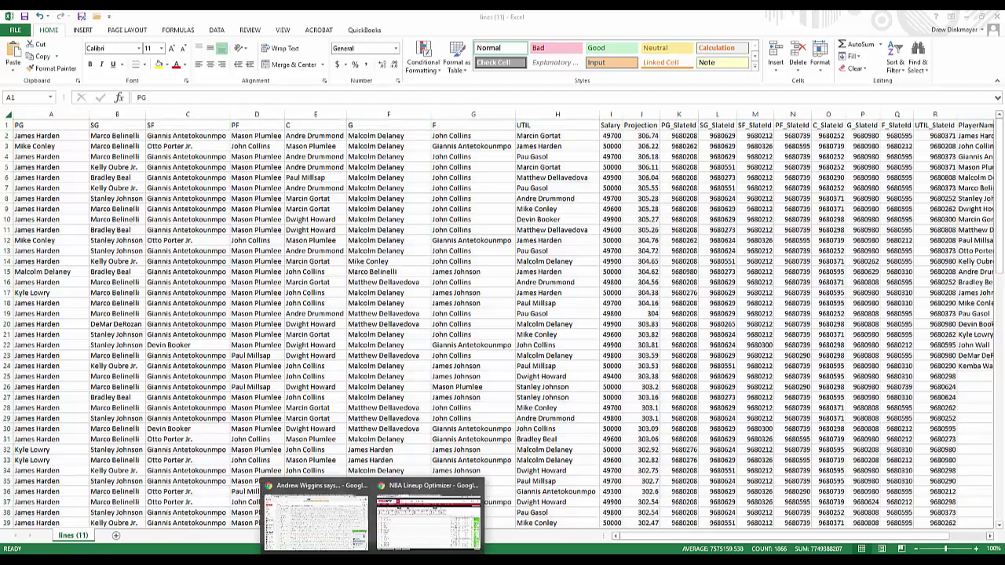
pyautogui.click(411, 505)
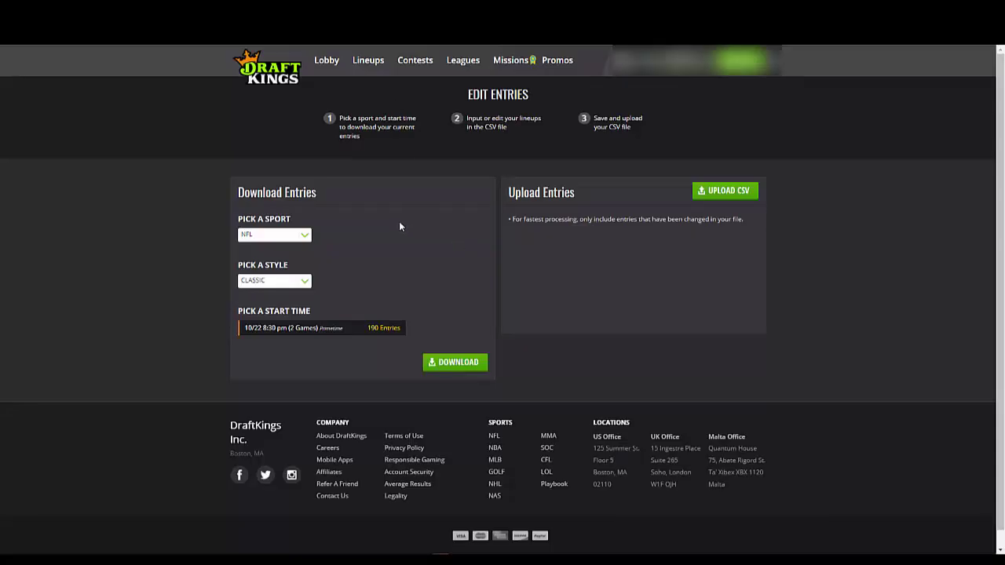
pyautogui.click(368, 60)
pyautogui.click(297, 240)
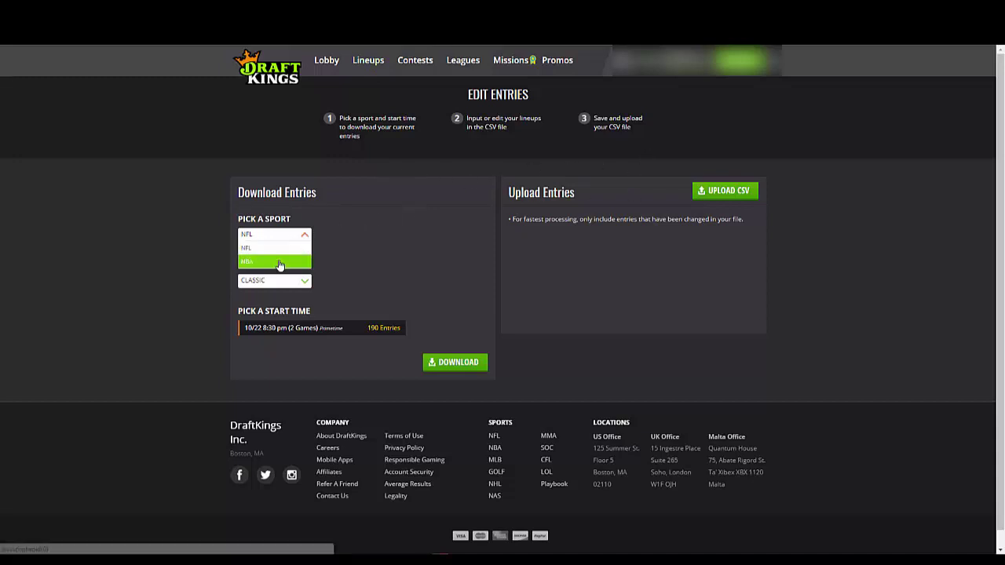
pyautogui.click(283, 261)
pyautogui.click(301, 285)
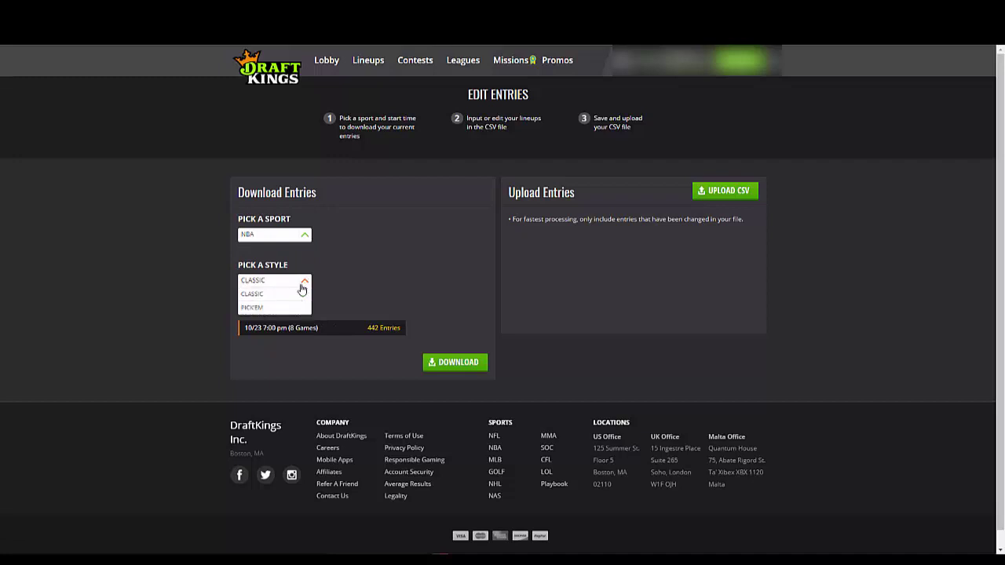
pyautogui.click(301, 289)
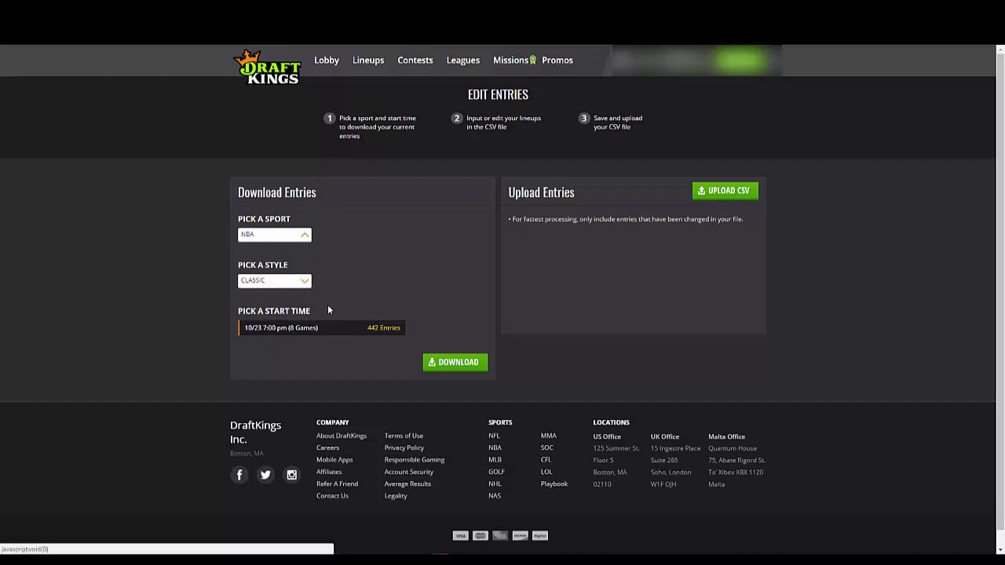
# - Download the entries for the 10/23 7:00 pm slate as DKEntries.csv, replacing the existing file, and open it in Excel
pyautogui.click(460, 363)
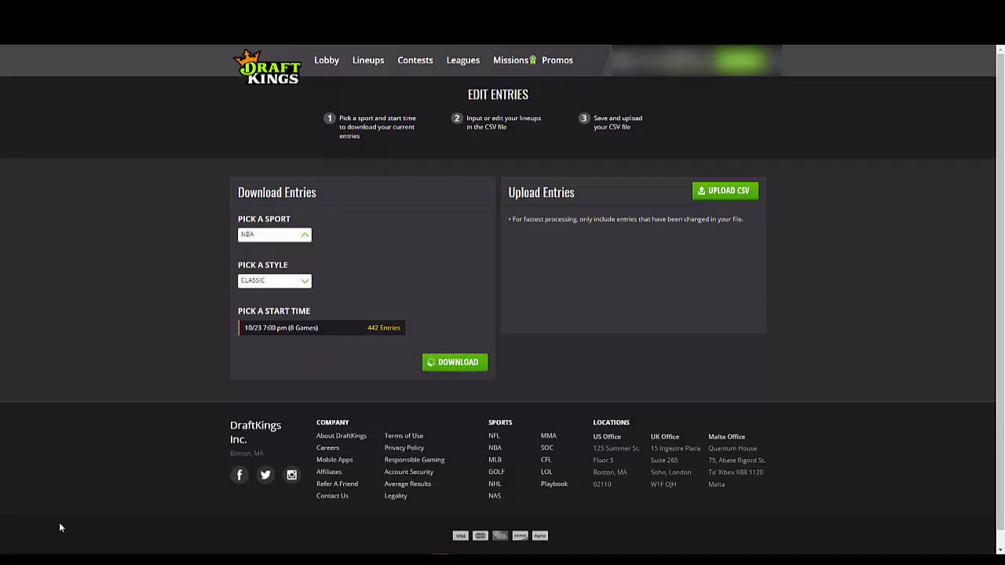
pyautogui.click(411, 276)
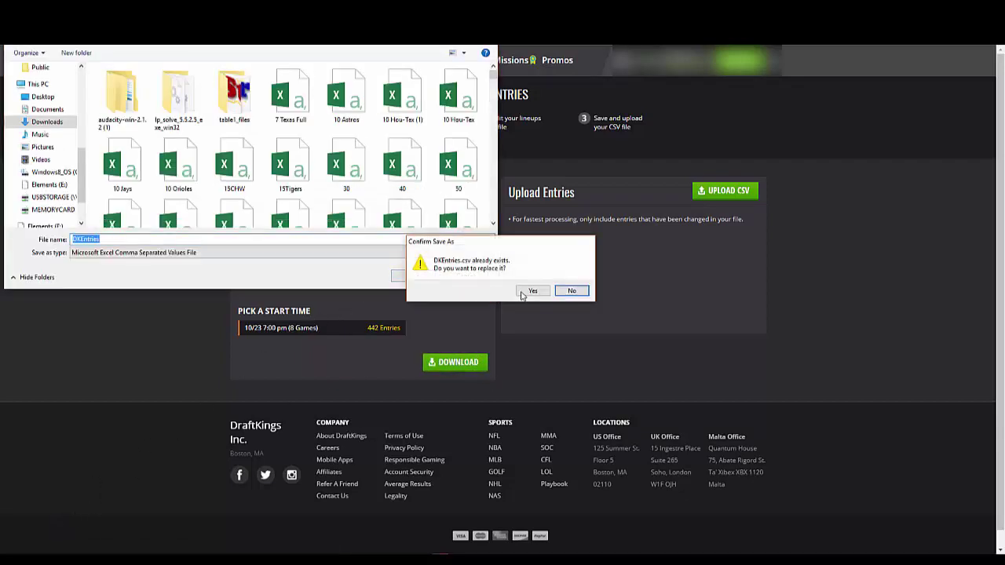
pyautogui.click(534, 292)
pyautogui.click(49, 544)
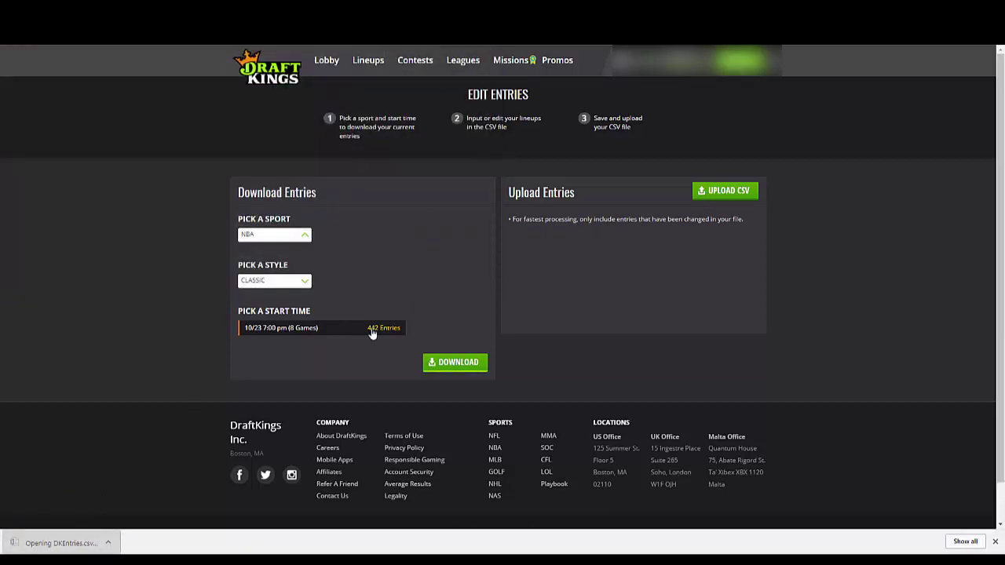
# - Auto-fit all column widths in DKEntries and select the PG cell of the first NBA $600K Return to the Court entry, E97
pyautogui.click(7, 115)
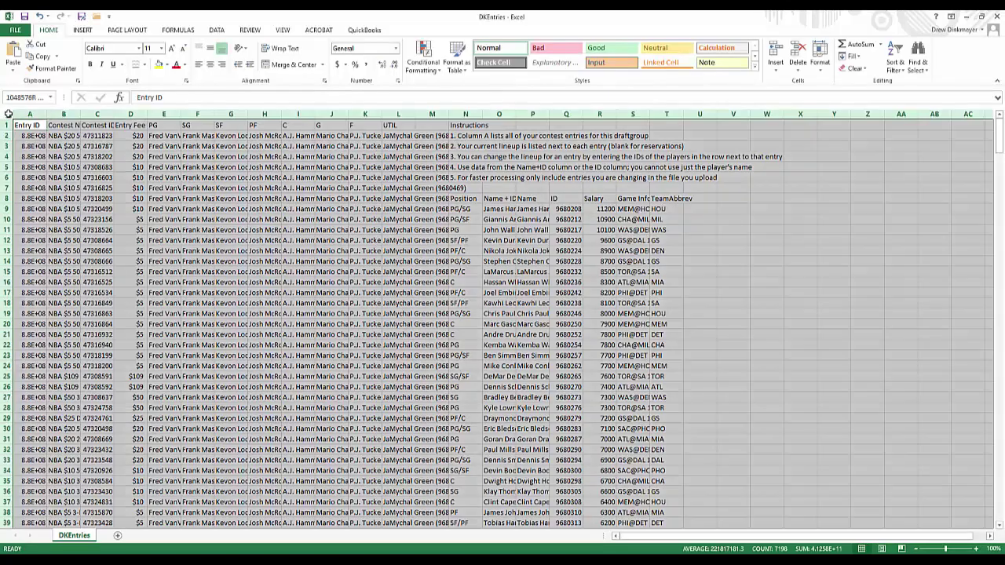
pyautogui.doubleClick(47, 115)
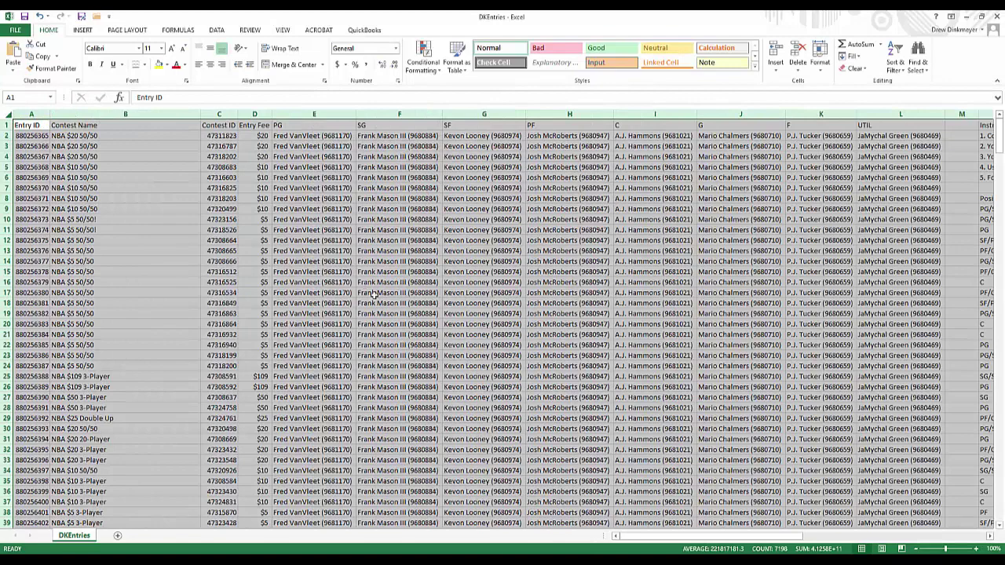
pyautogui.scroll(-15, 385, 289)
pyautogui.scroll(10, 384, 290)
pyautogui.scroll(5, 384, 289)
pyautogui.scroll(-20, 413, 258)
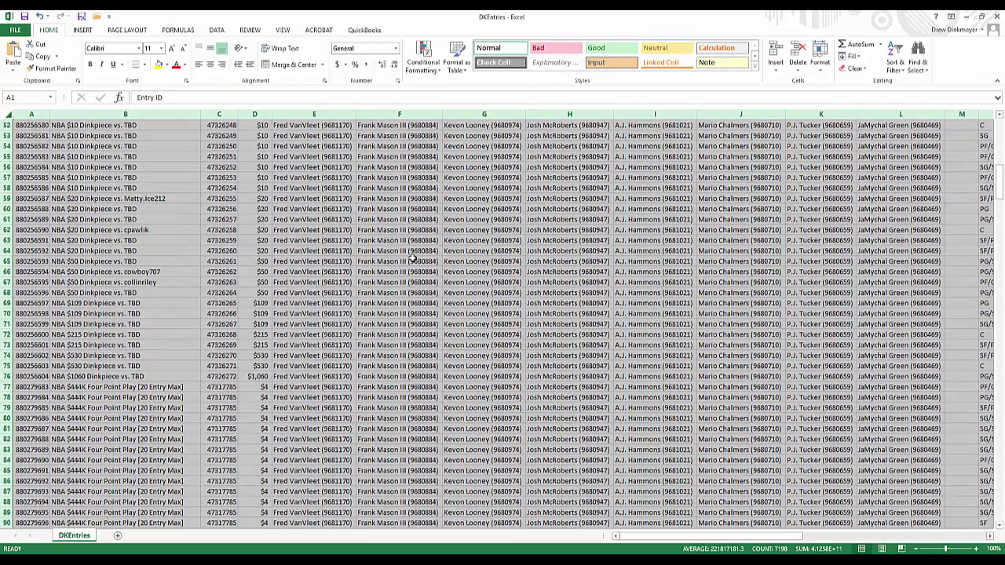
pyautogui.scroll(-8, 412, 258)
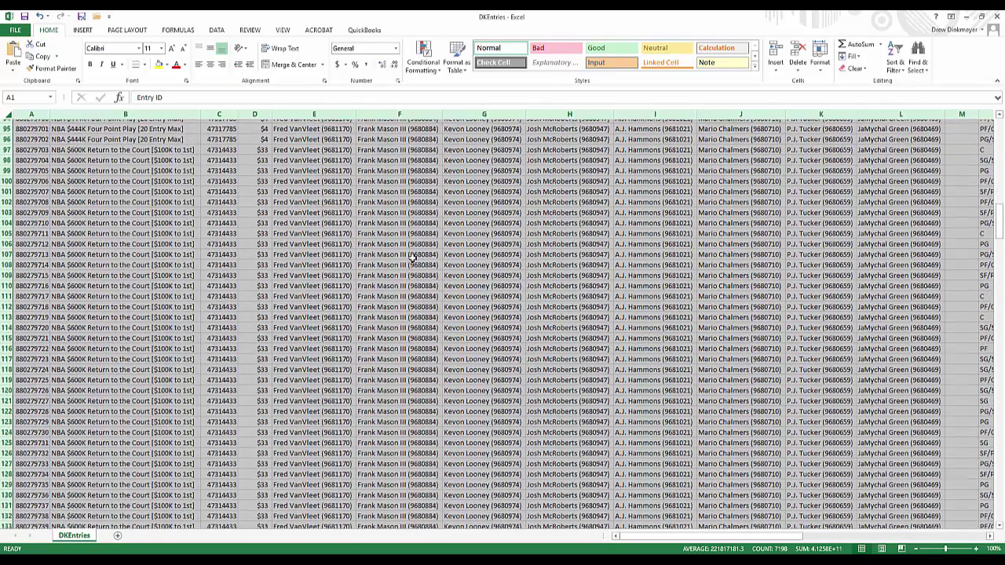
pyautogui.scroll(2, 412, 258)
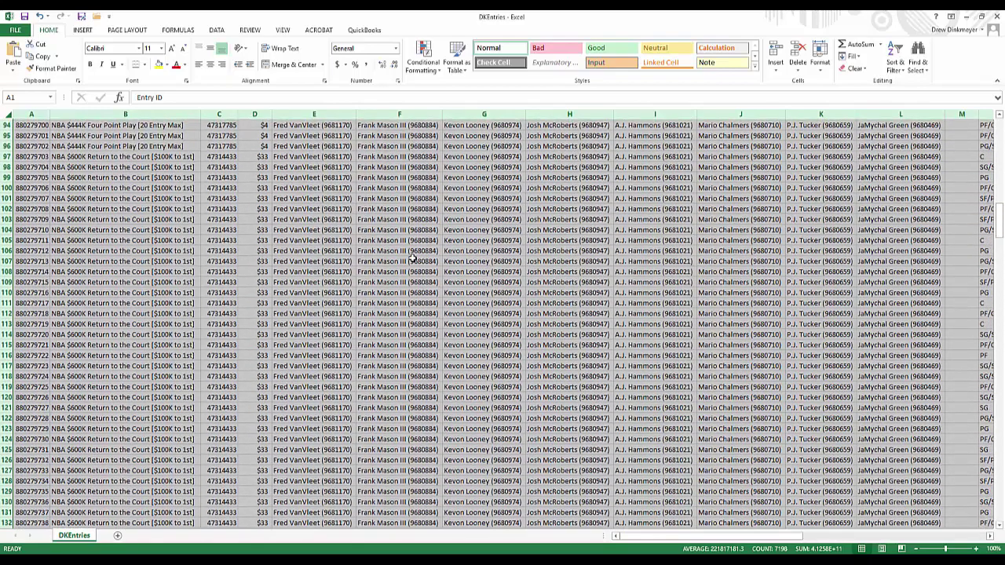
pyautogui.click(302, 157)
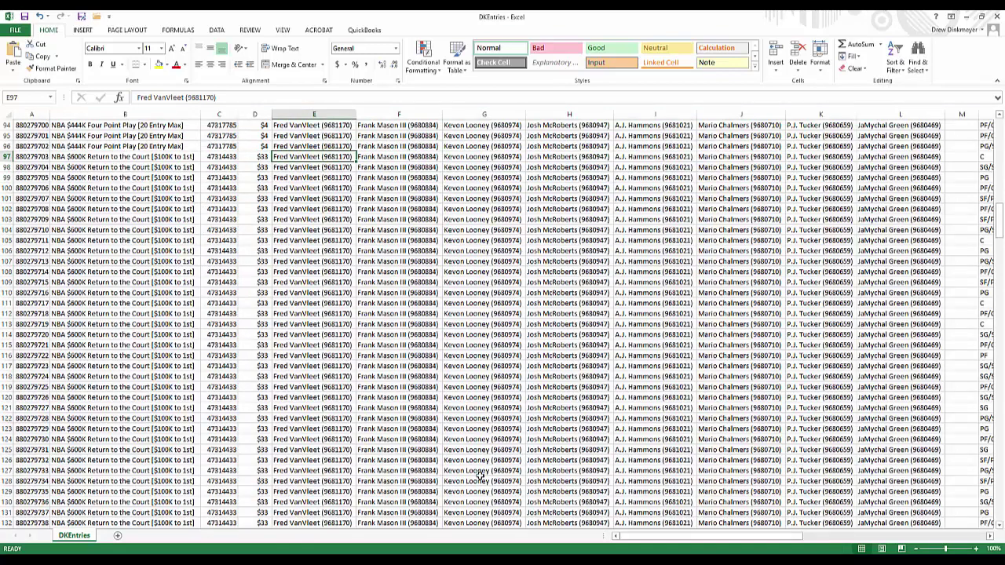
# - Switch to the lines (11) workbook and copy the player slate IDs in K2:R101
pyautogui.moveTo(559, 553)
pyautogui.click(522, 514)
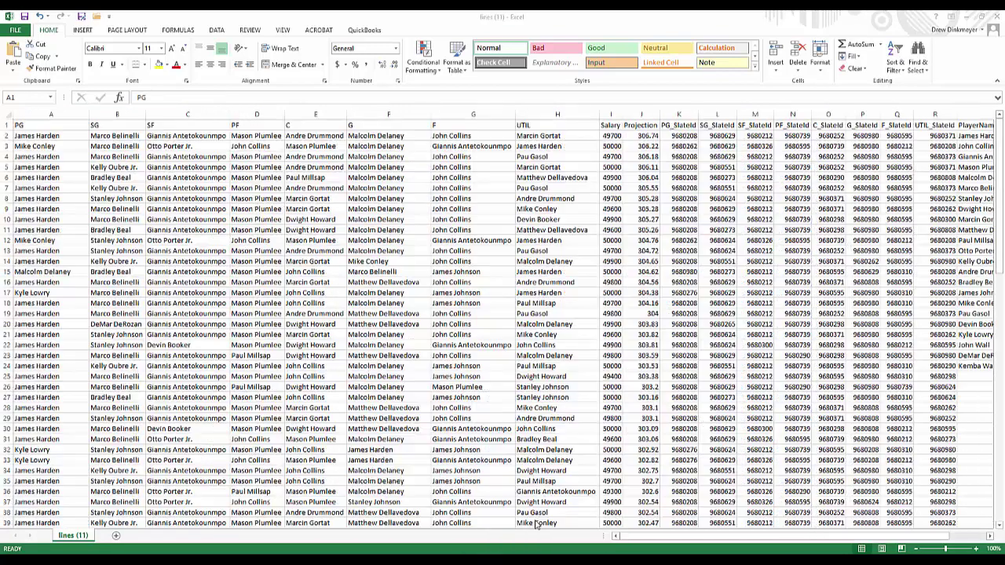
pyautogui.click(683, 135)
pyautogui.moveTo(682, 135); pyautogui.dragTo(957, 523)
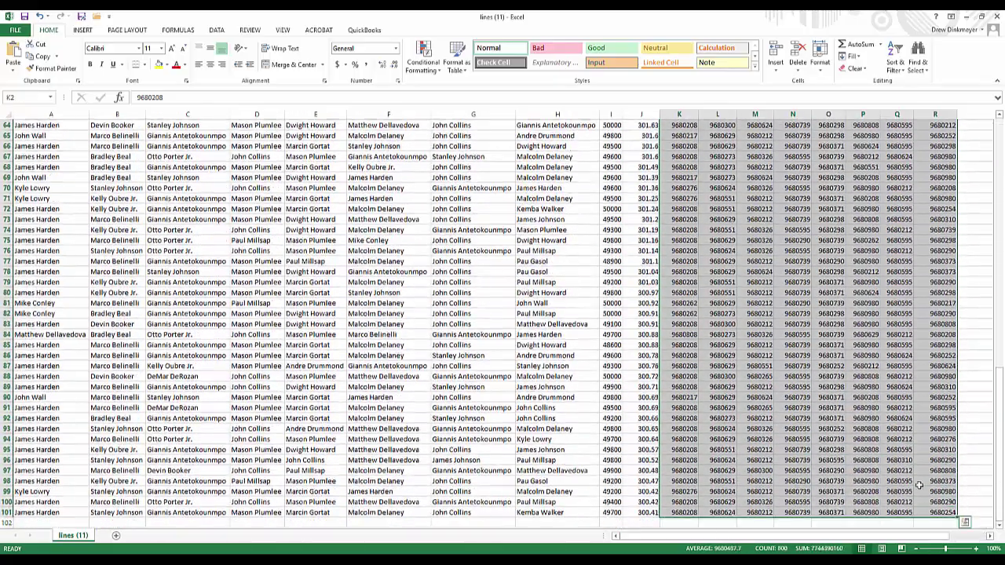
pyautogui.hotkey('ctrl', 'c')
# - Paste the copied slate IDs as values into DKEntries from cell E97 and check the filled $600K Return to the Court rows
pyautogui.click(571, 559)
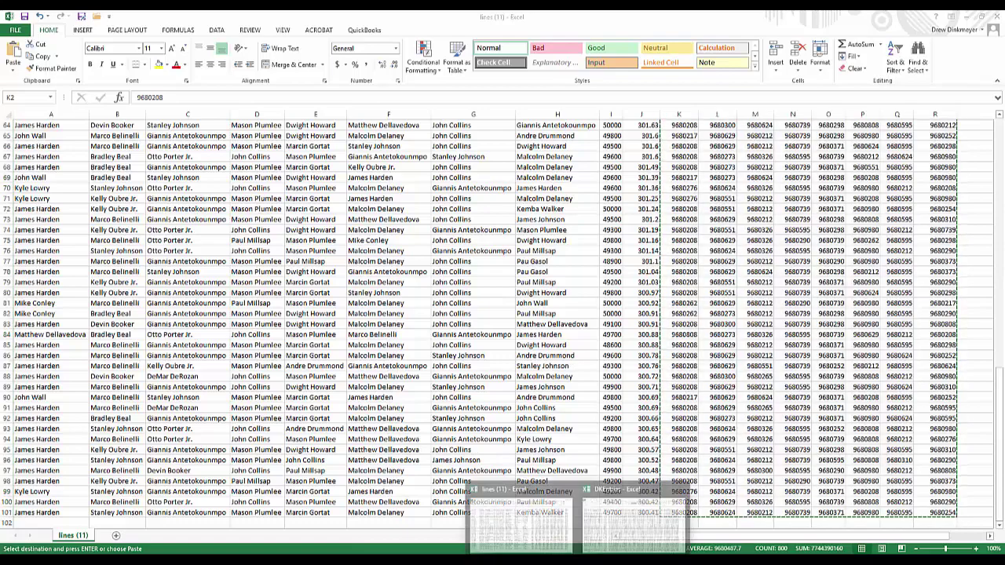
pyautogui.click(632, 519)
pyautogui.scroll(4, 342, 283)
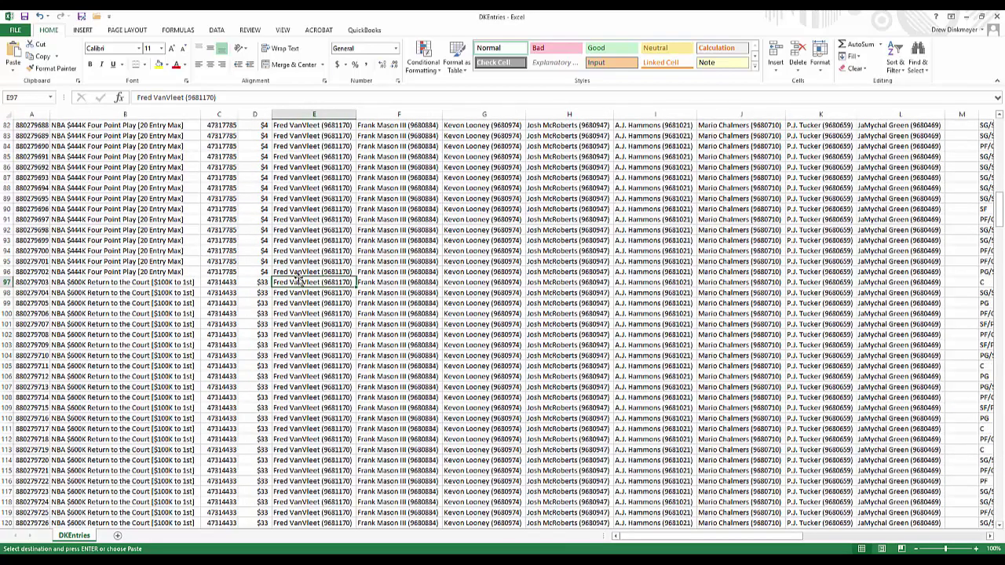
pyautogui.rightClick(299, 282)
pyautogui.click(339, 343)
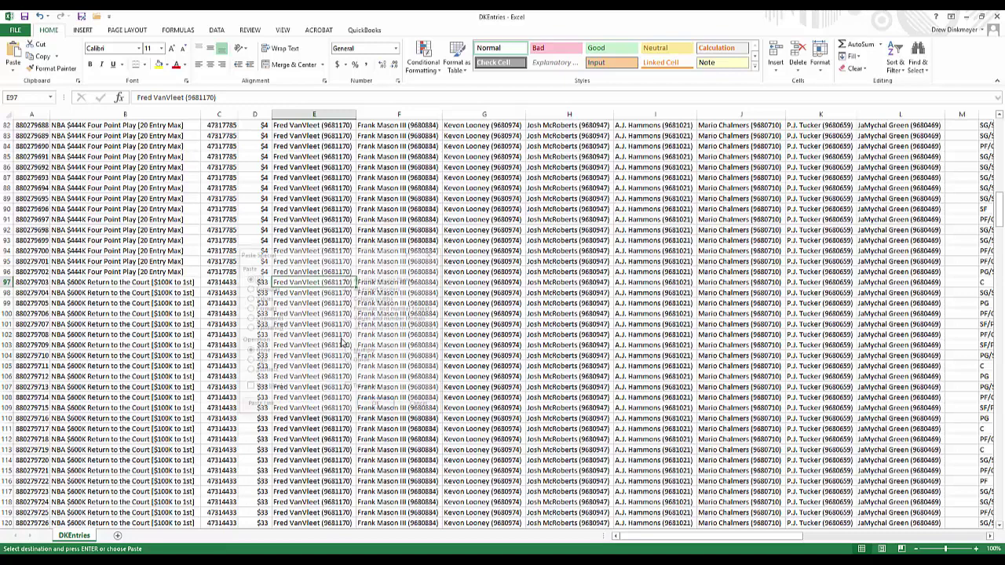
pyautogui.click(262, 299)
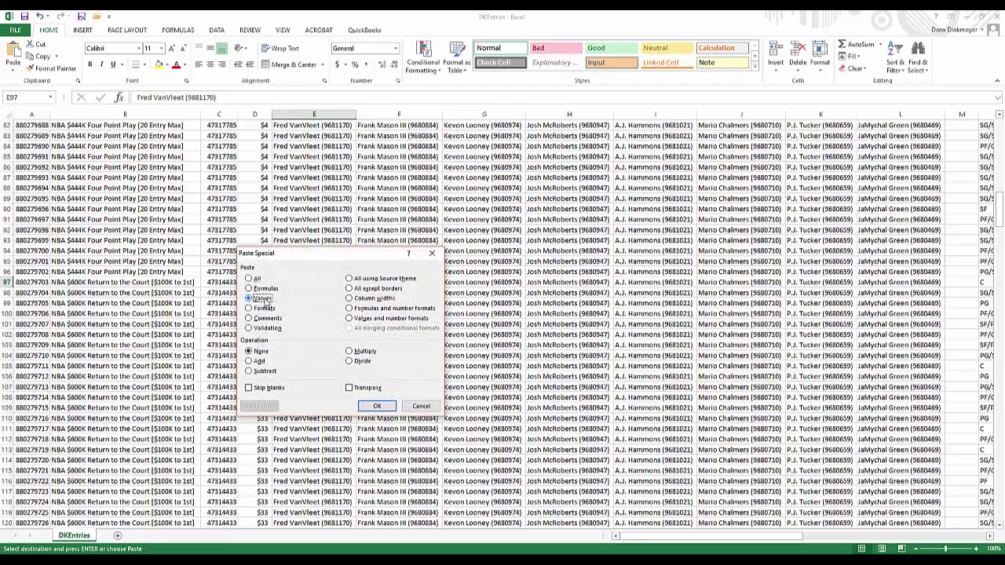
pyautogui.click(377, 406)
pyautogui.scroll(-20, 440, 291)
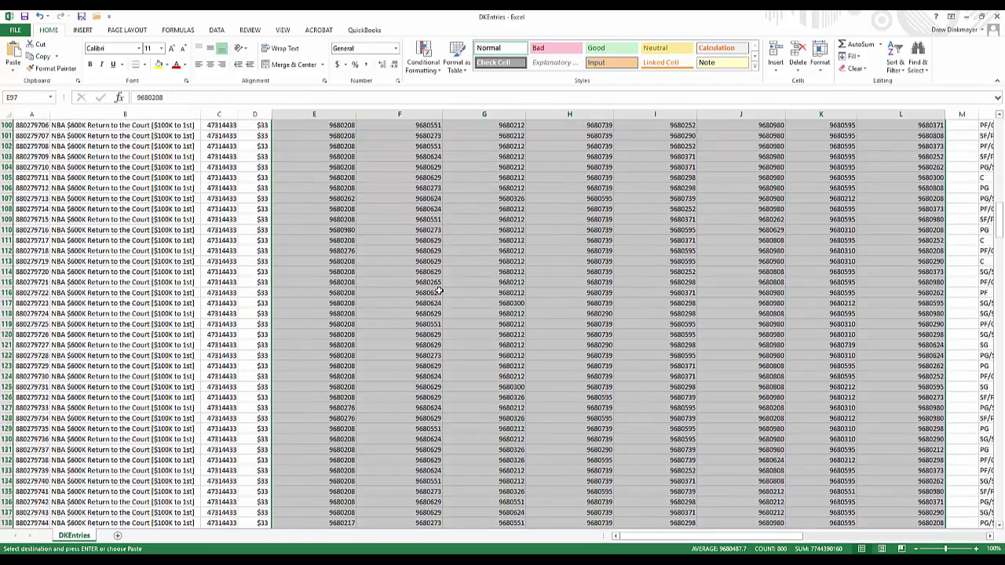
pyautogui.scroll(20, 439, 291)
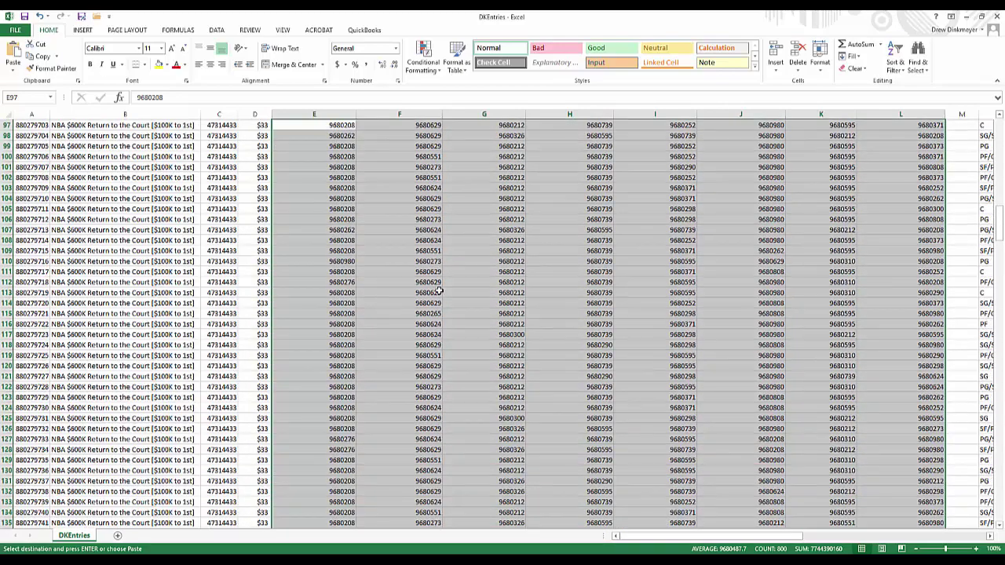
pyautogui.scroll(13, 440, 291)
# - Save the edited entries as DKEntries1 in the DFS Exports folder, keeping the comma-delimited CSV format
pyautogui.click(16, 29)
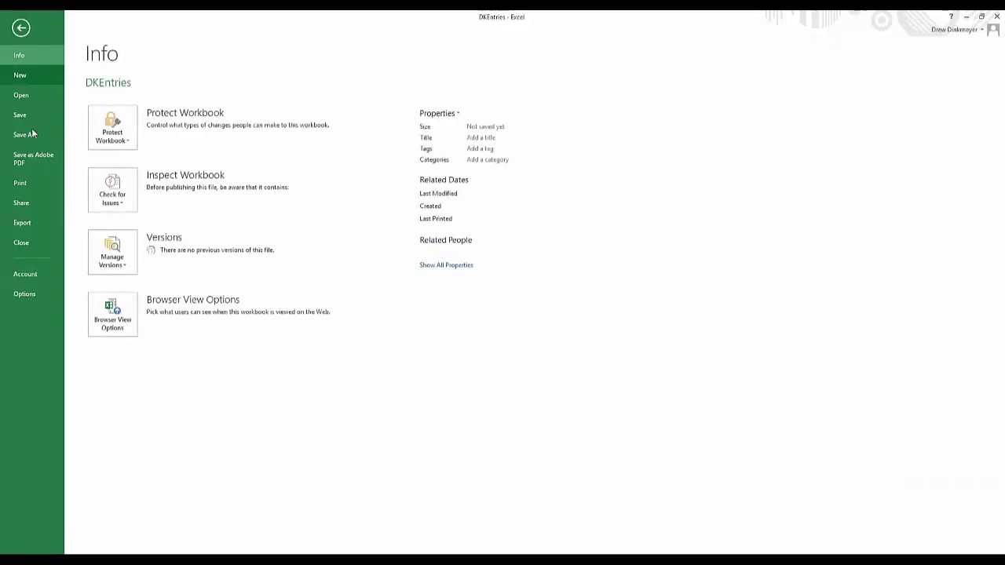
pyautogui.click(27, 133)
pyautogui.click(350, 196)
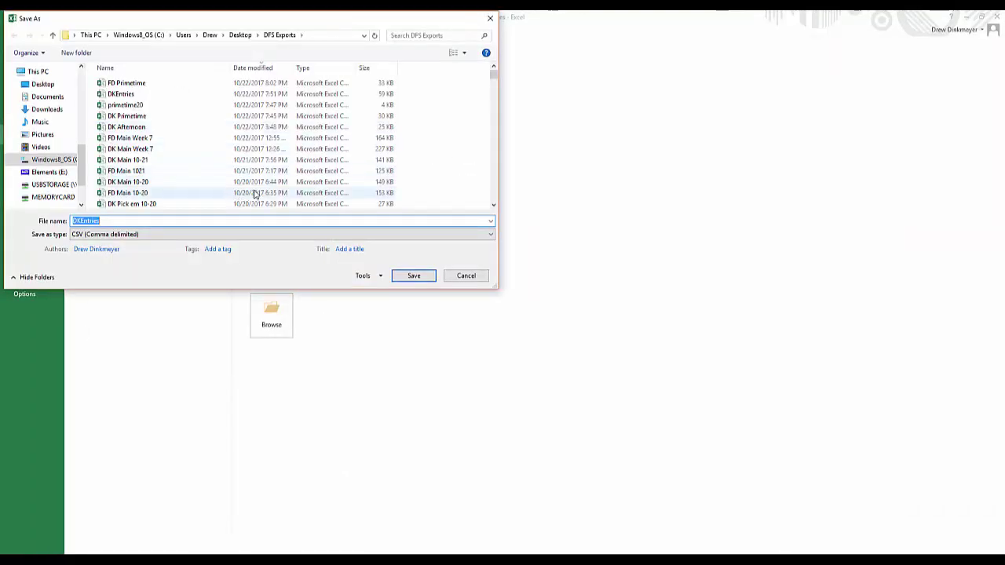
pyautogui.click(127, 220)
pyautogui.write('1')
pyautogui.click(414, 276)
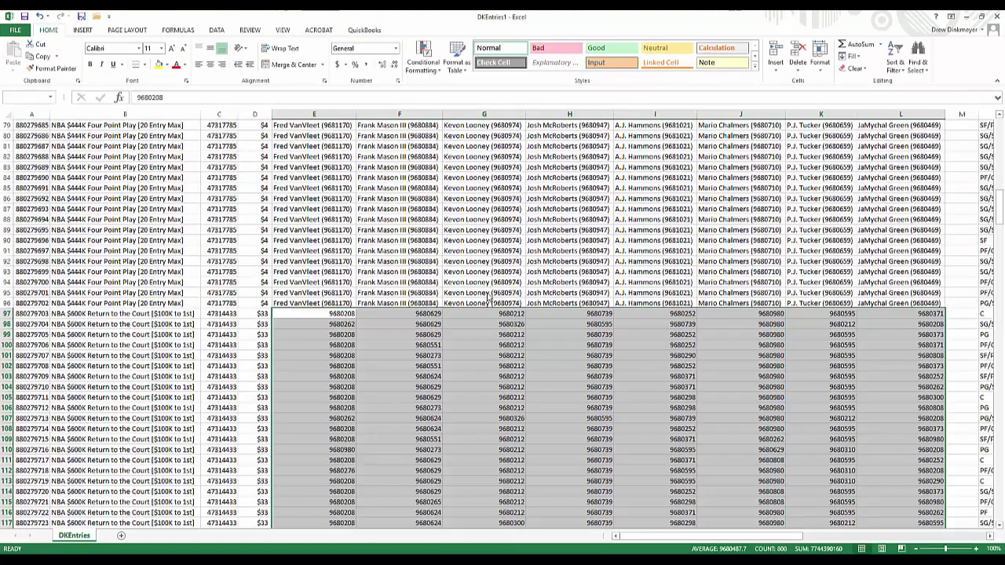
pyautogui.click(471, 317)
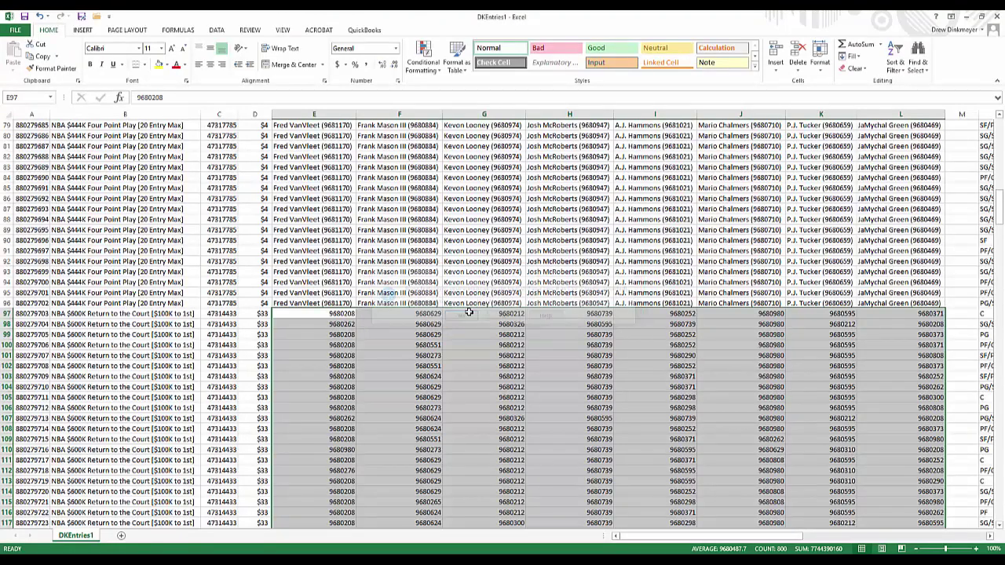
# - Close the DKEntries1 workbook, saving its changes and keeping the CSV format
pyautogui.click(996, 17)
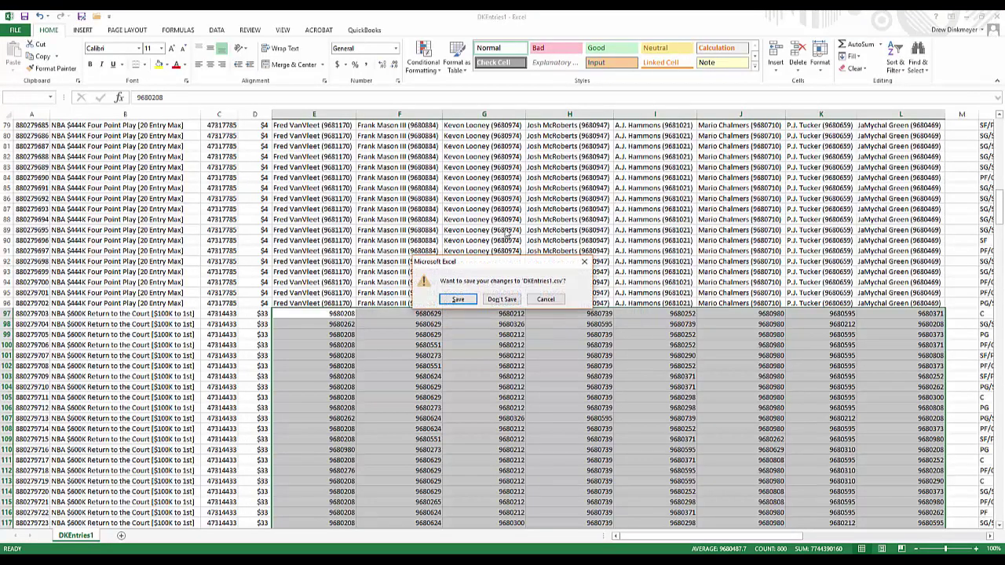
pyautogui.click(457, 298)
pyautogui.click(459, 315)
pyautogui.hotkey('ctrl', 'shift', 'End')
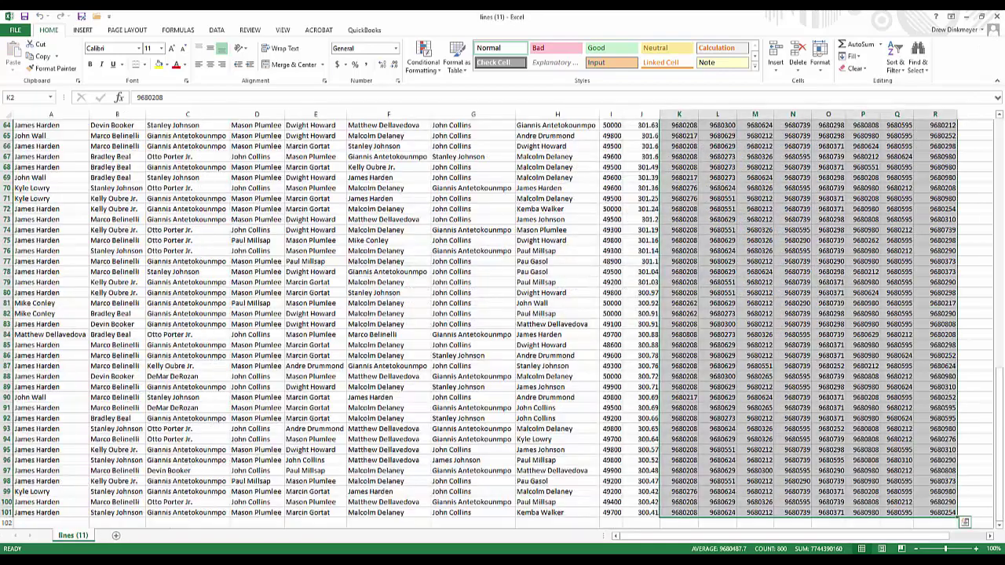
# - Return to the DraftKings Edit Entries page in Chrome and upload the DKEntries1 CSV file
pyautogui.click(378, 560)
pyautogui.click(429, 520)
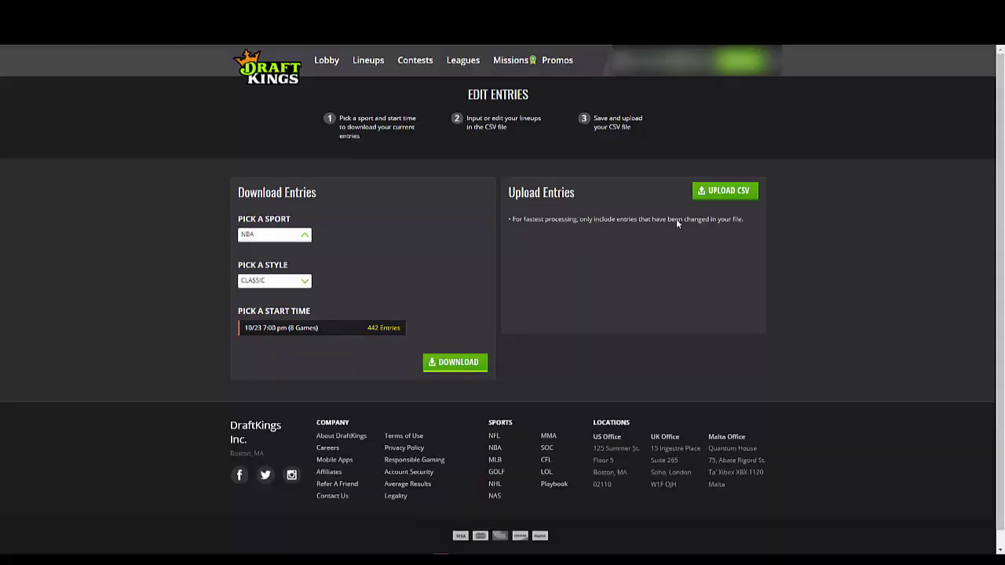
pyautogui.click(723, 192)
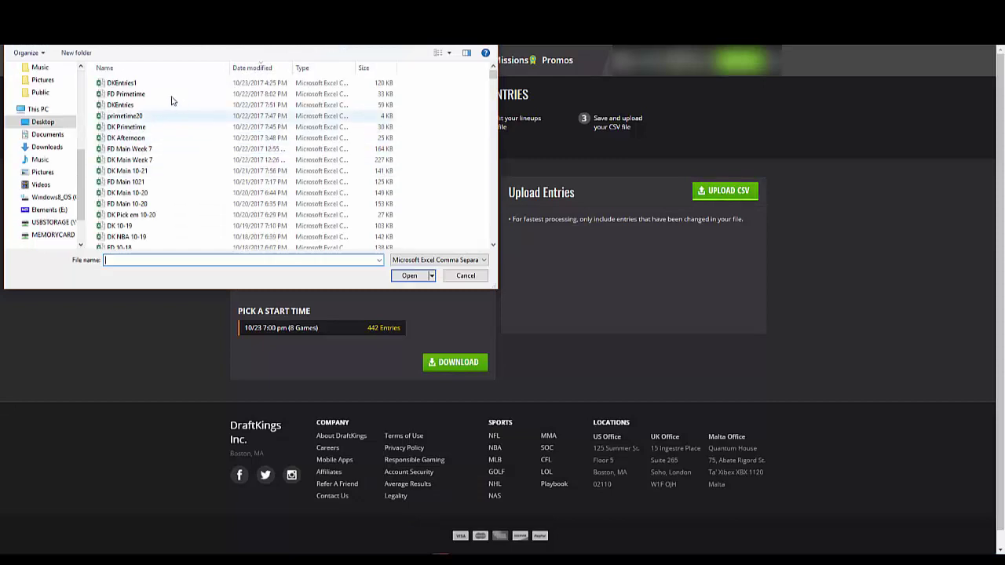
pyautogui.doubleClick(152, 88)
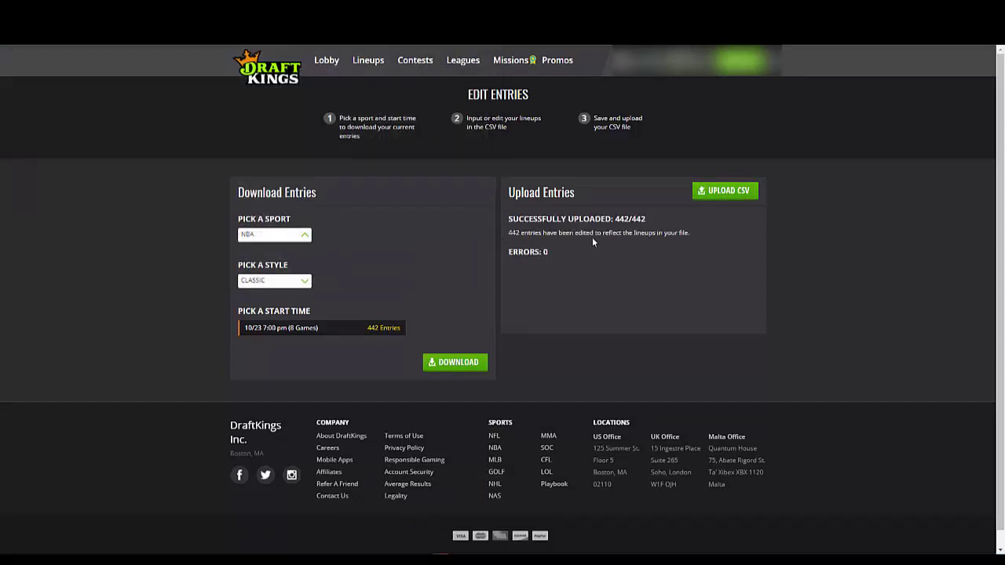
# - Open the My Lineups page and look through the uploaded NBA Classic lineups
pyautogui.click(361, 63)
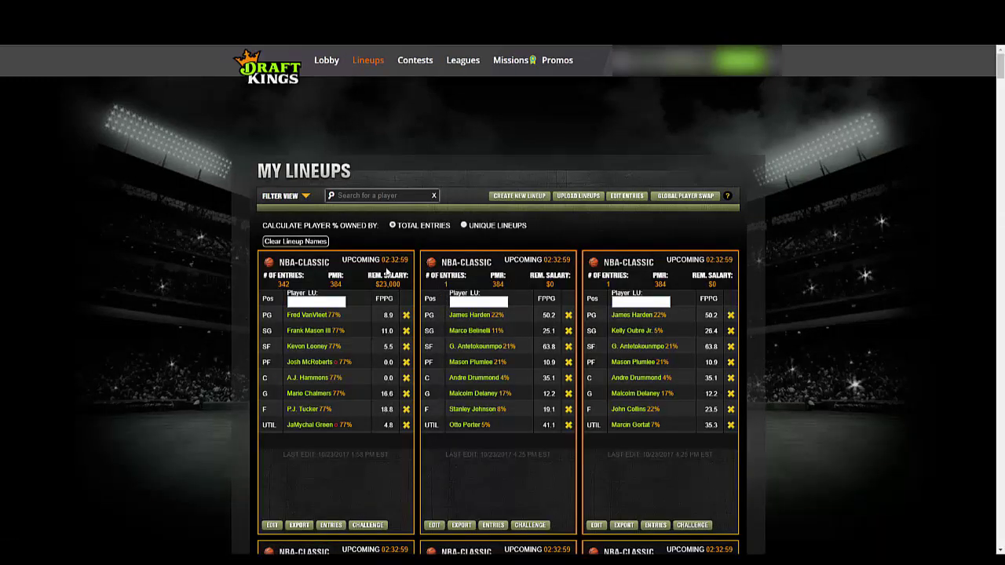
pyautogui.scroll(-3, 386, 271)
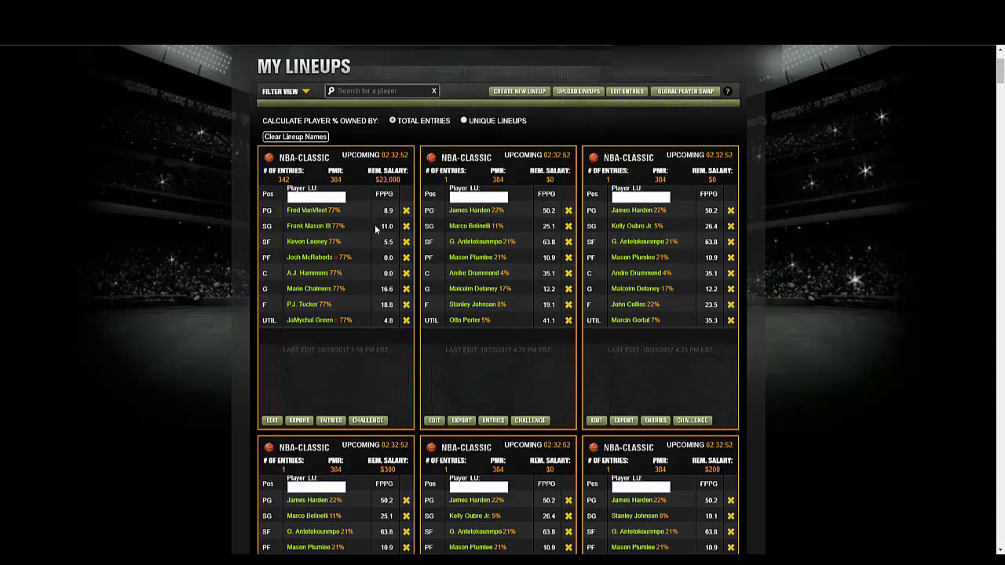
pyautogui.scroll(-10, 433, 246)
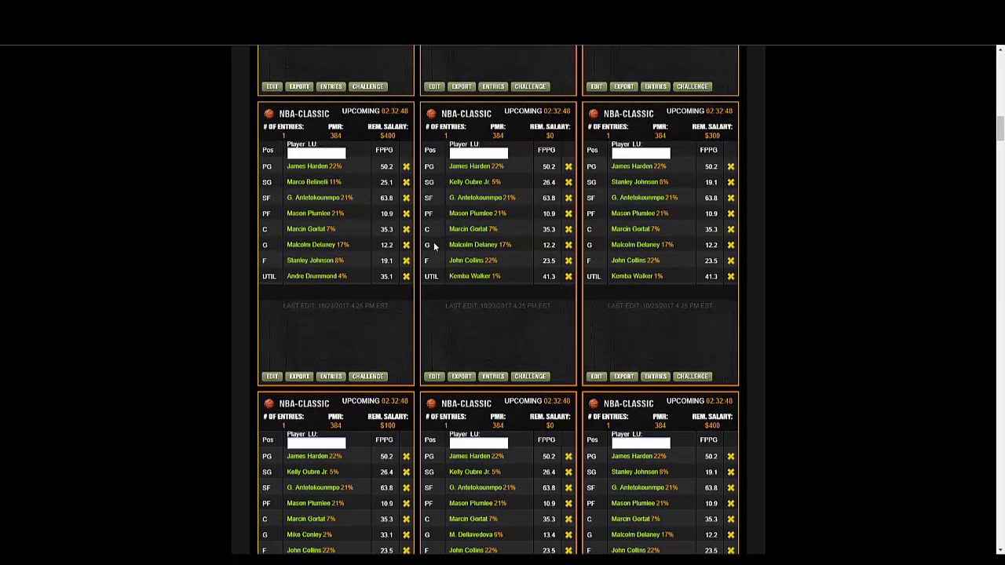
pyautogui.scroll(15, 434, 246)
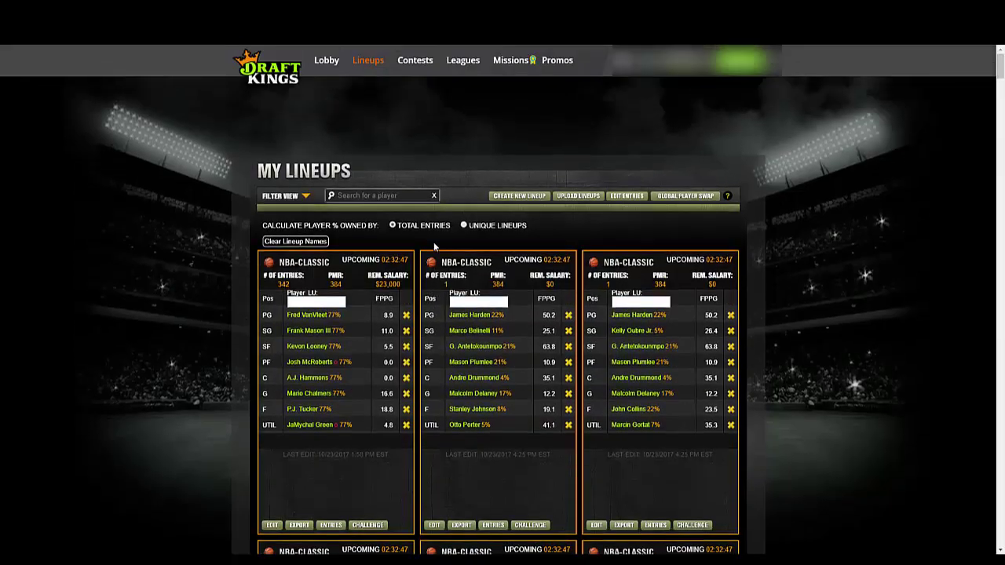